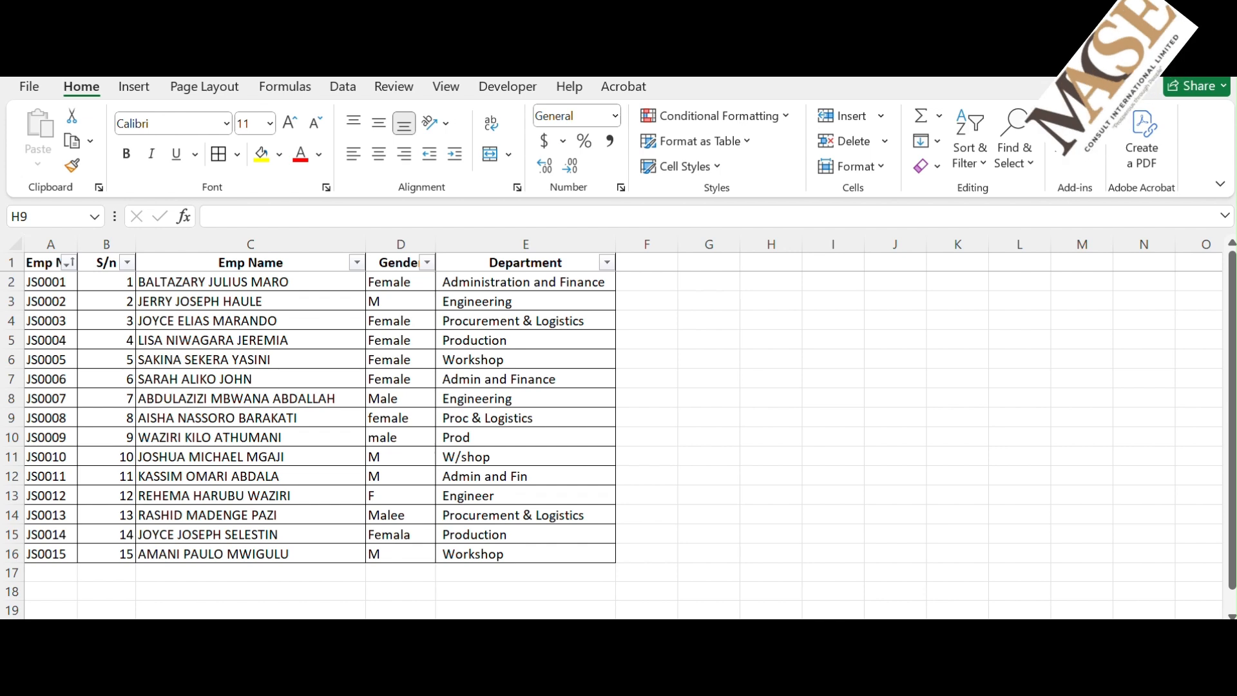
# Insert a PivotTable from the employee list A1:E16 on the existing worksheet, placed at cell H3
pyautogui.click(214, 361)
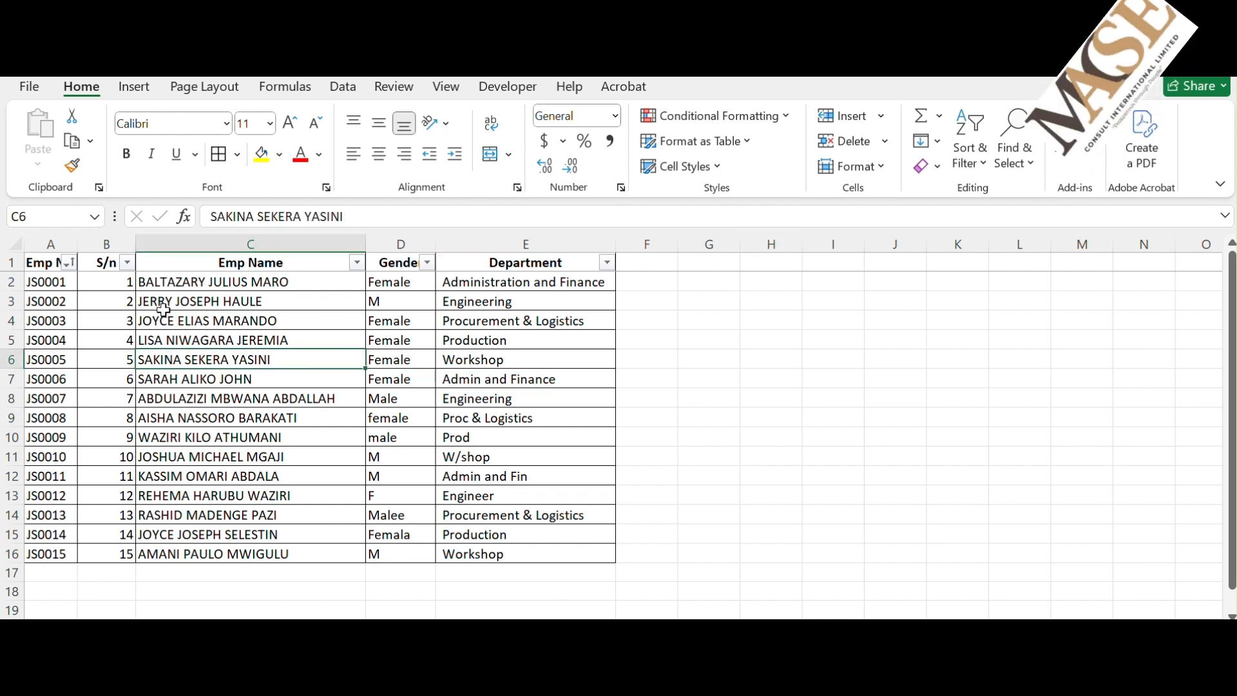
pyautogui.click(141, 94)
pyautogui.click(45, 128)
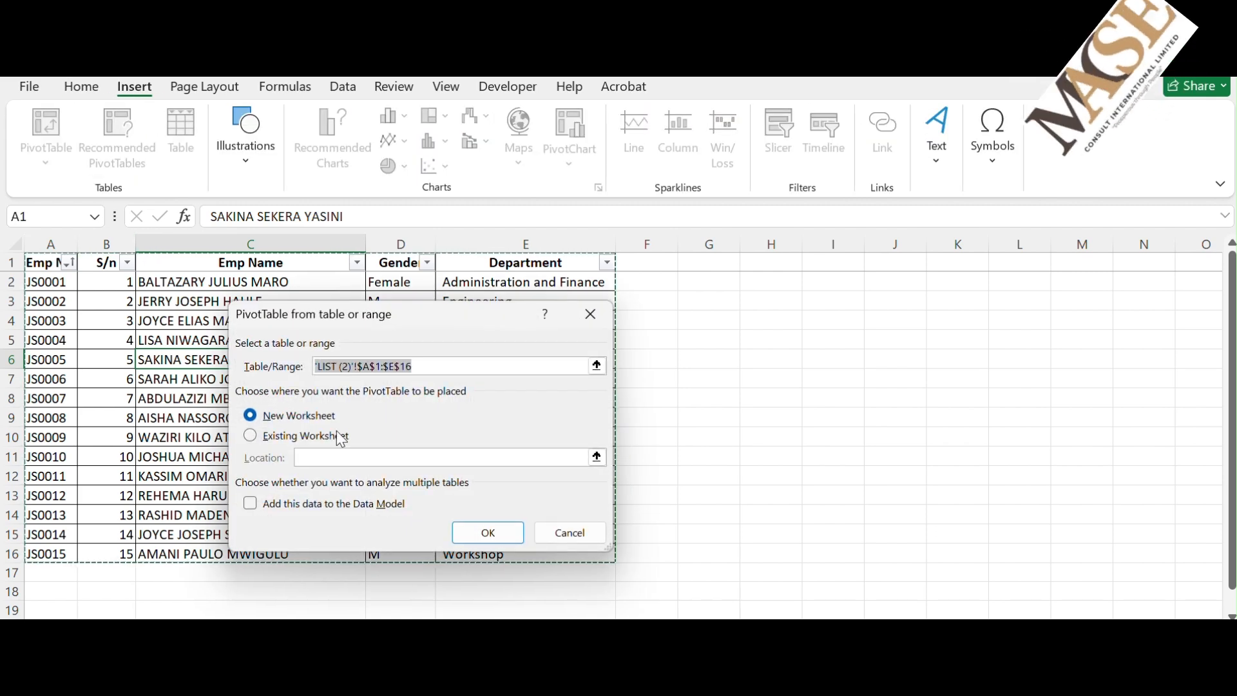
pyautogui.click(299, 436)
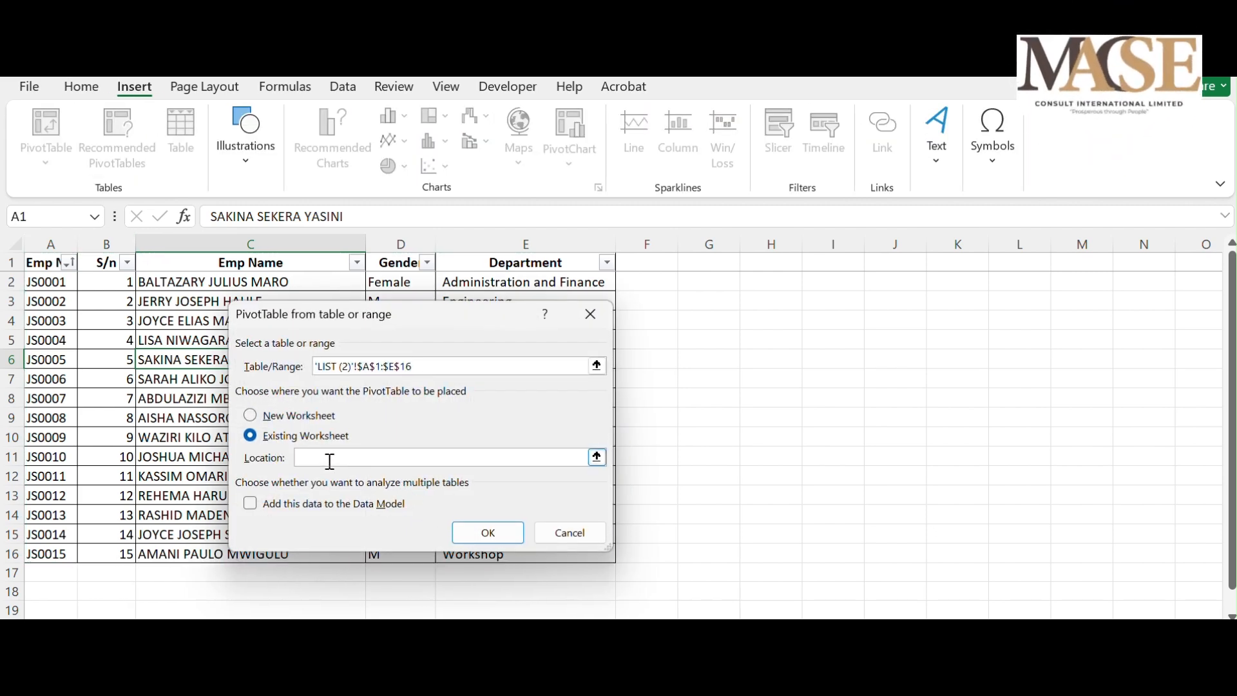
pyautogui.click(781, 304)
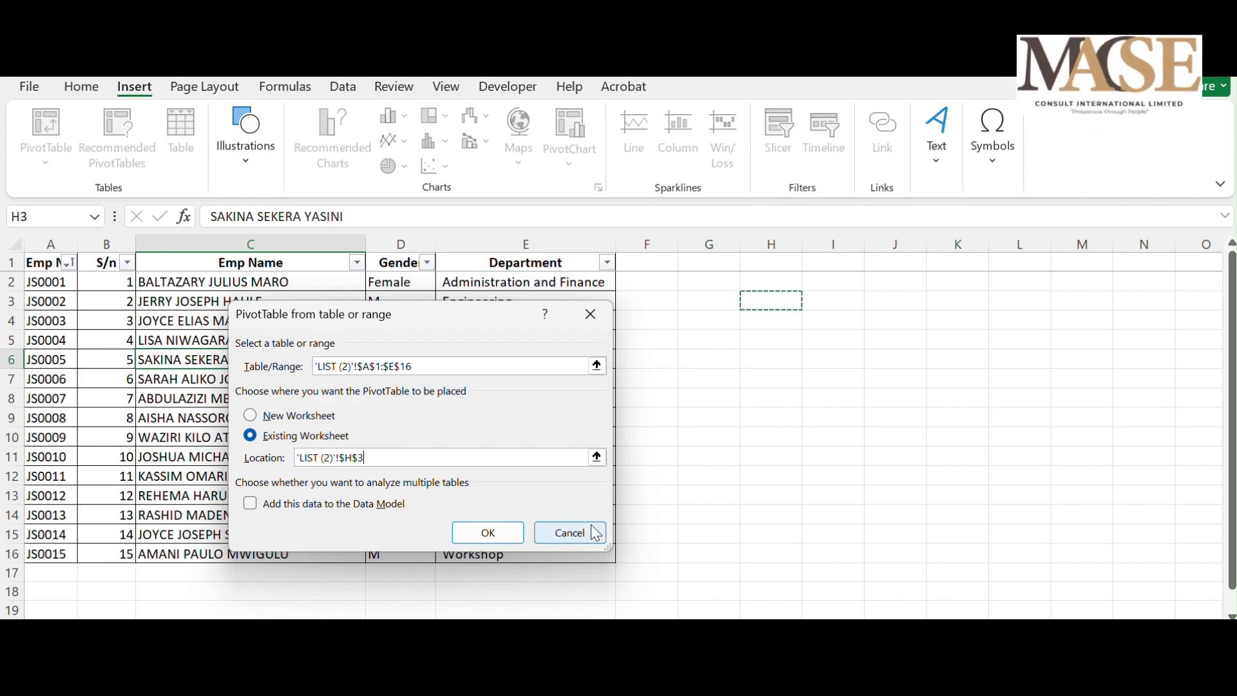
pyautogui.click(489, 533)
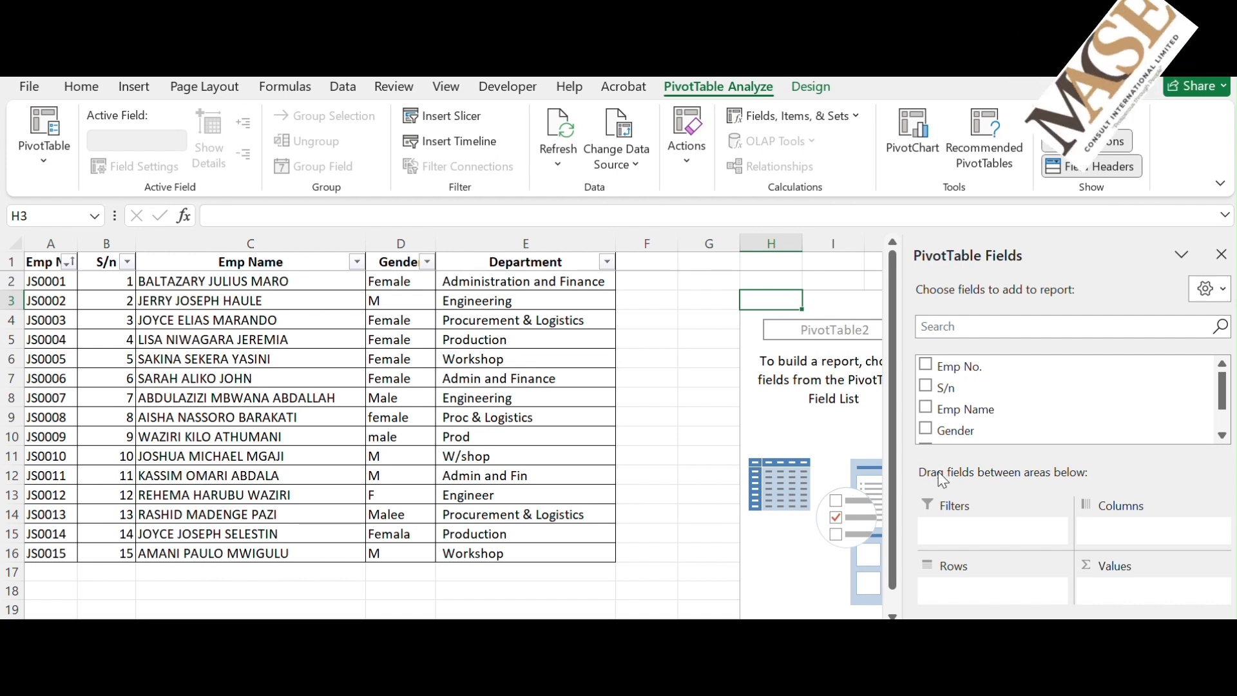
# Set the PivotTable to show Department as rows with the count of Gender as values, and close the field list
pyautogui.scroll(-2, 1190, 437)
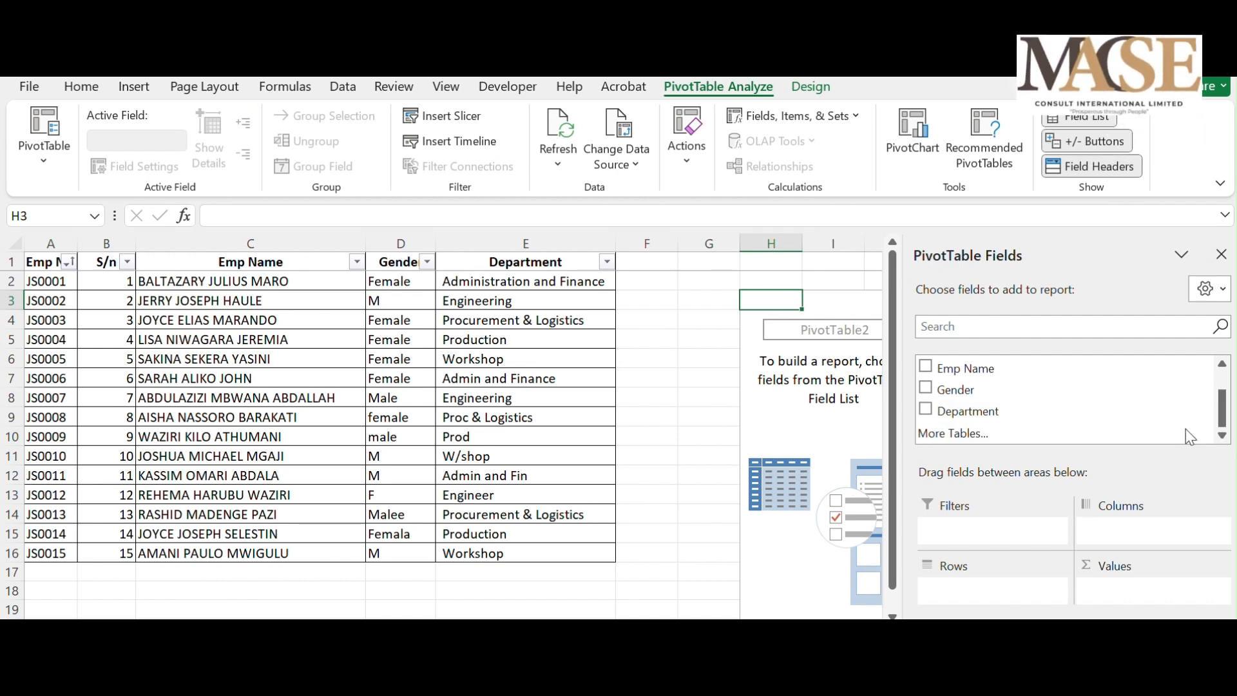
pyautogui.moveTo(974, 412); pyautogui.dragTo(983, 581)
pyautogui.moveTo(972, 390); pyautogui.dragTo(1114, 587)
pyautogui.click(1221, 254)
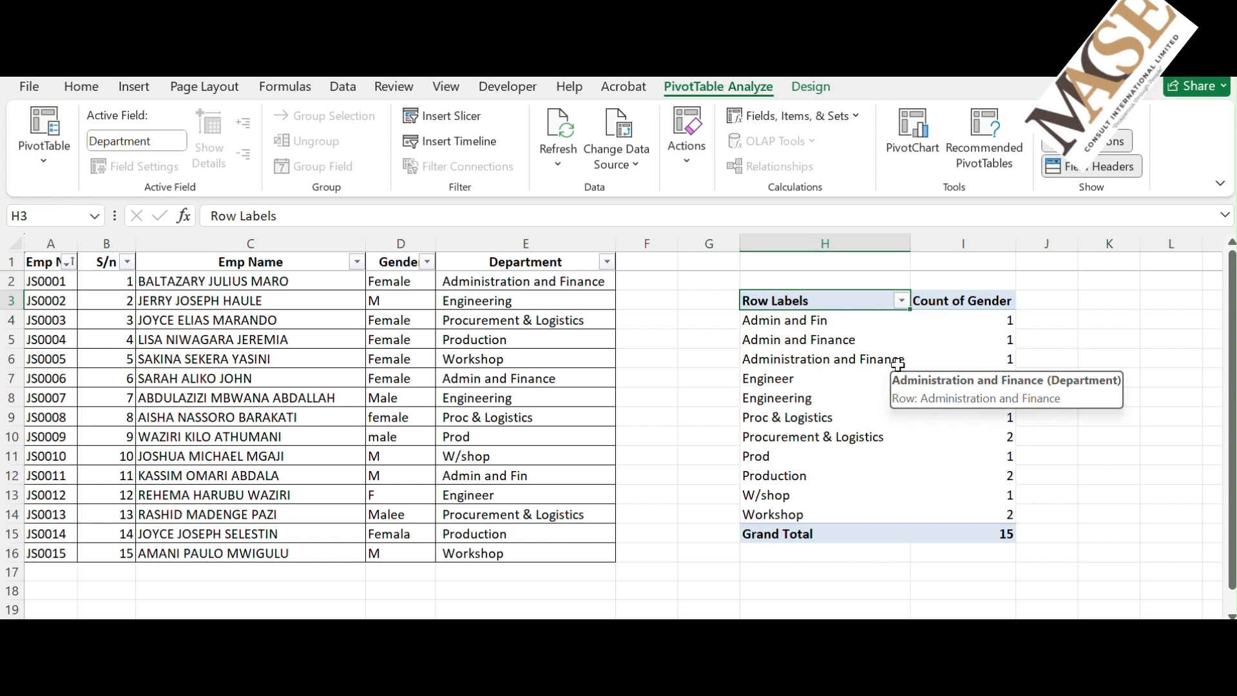
# Replace Department with Gender as the PivotTable's row field, keeping the count of Gender as values
pyautogui.click(830, 377)
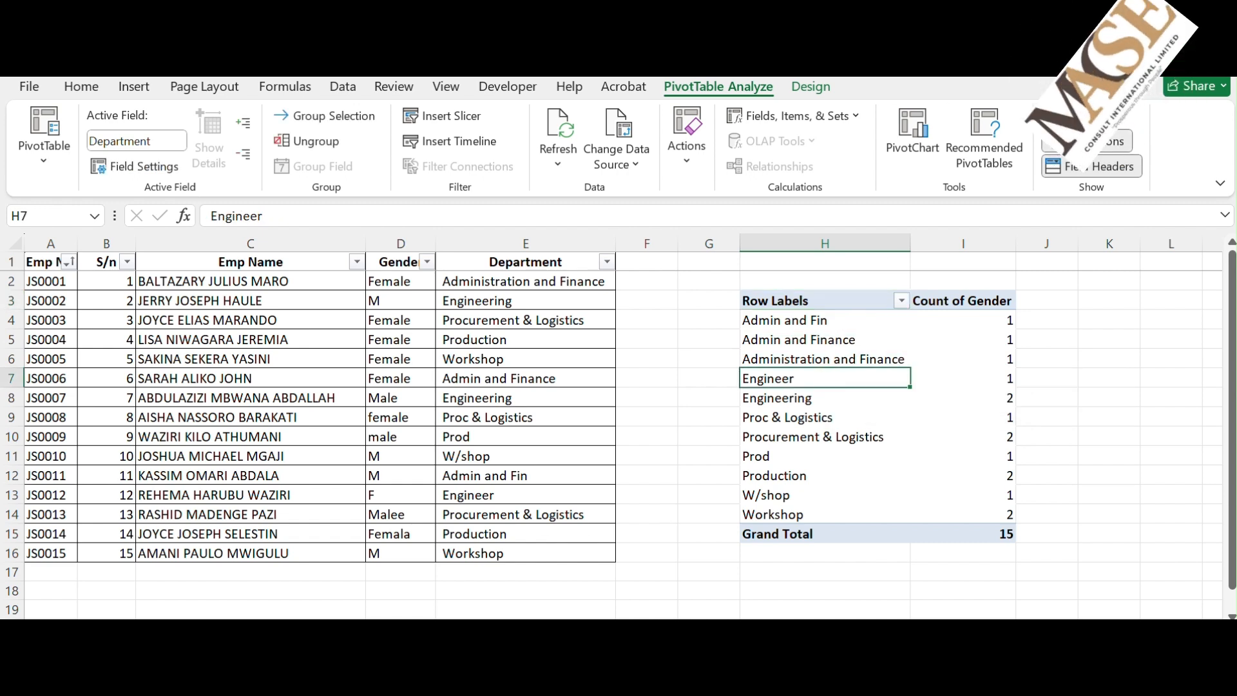
pyautogui.click(1077, 118)
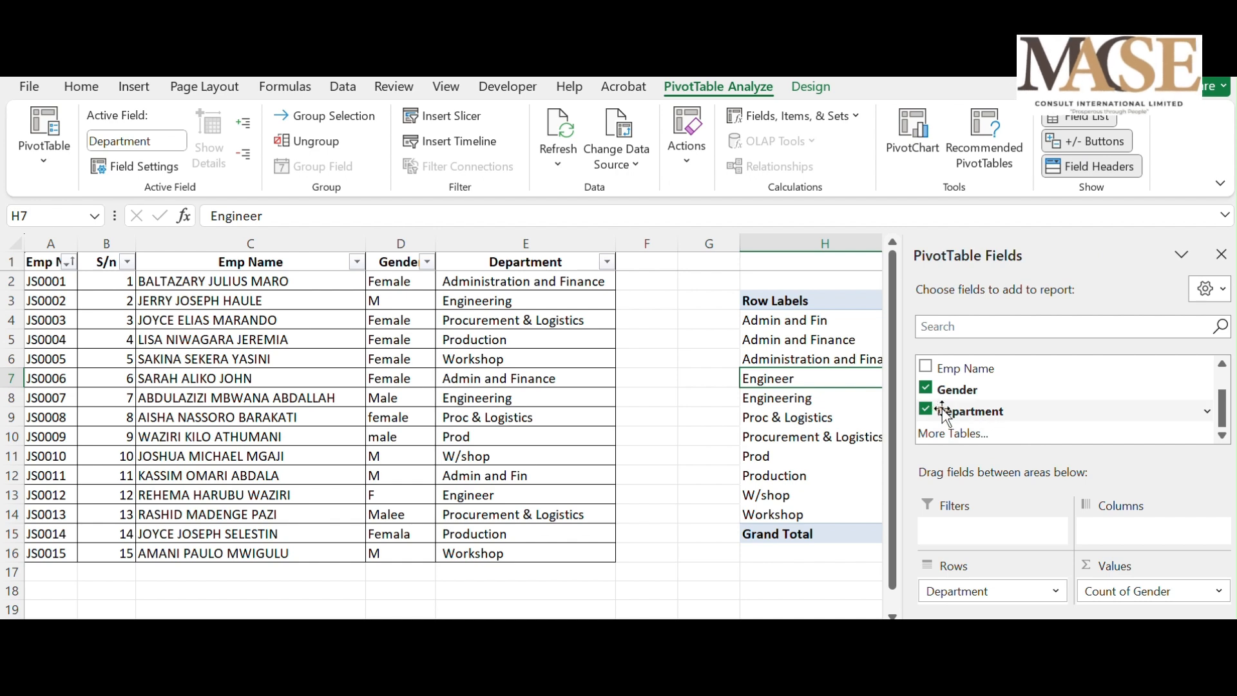
pyautogui.click(926, 410)
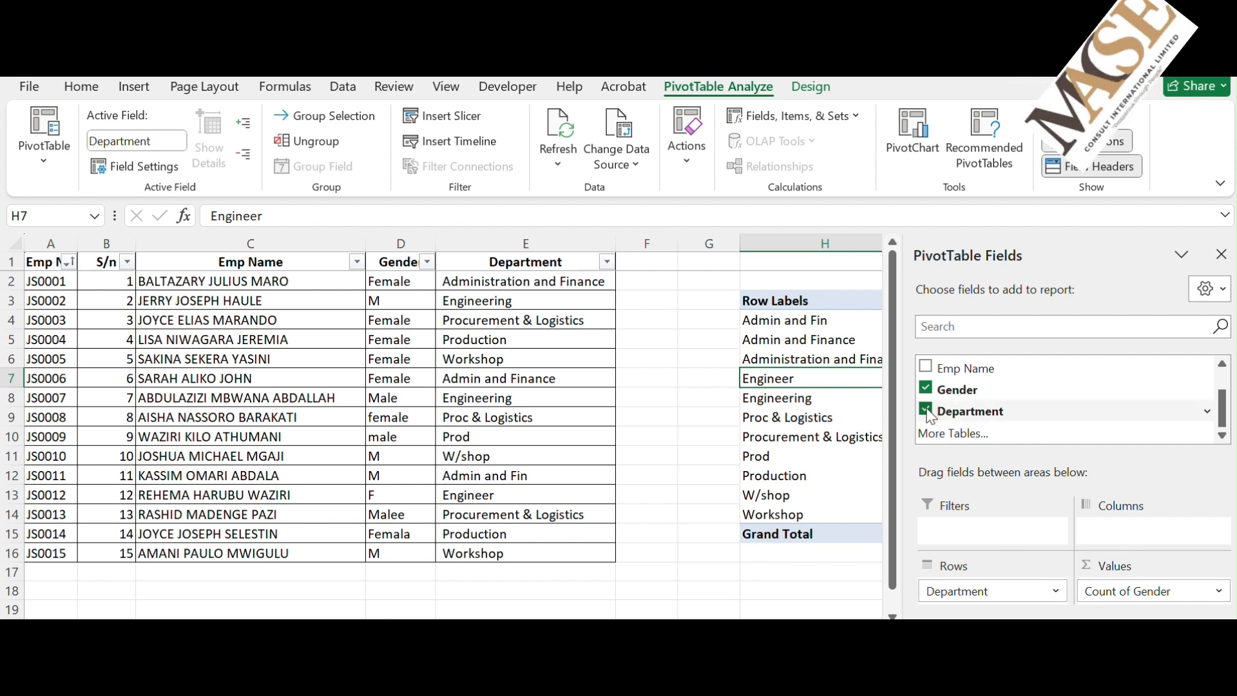
pyautogui.moveTo(957, 389); pyautogui.dragTo(985, 607)
pyautogui.click(810, 477)
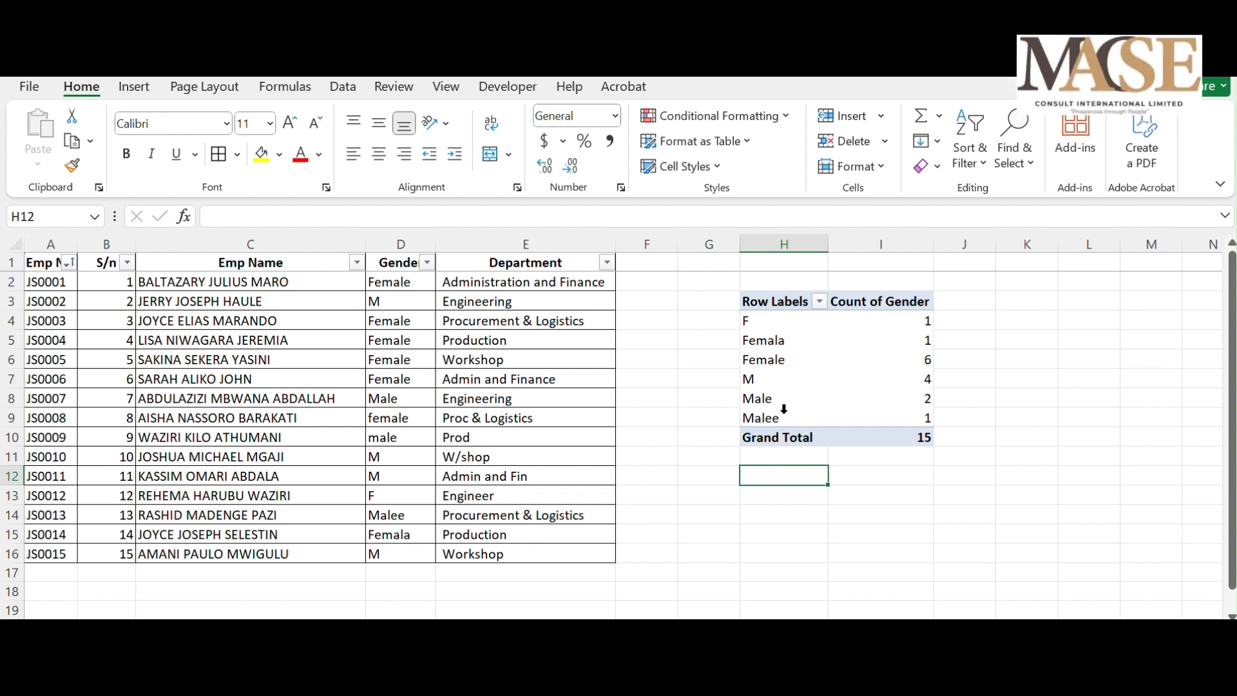
pyautogui.moveTo(900, 407)
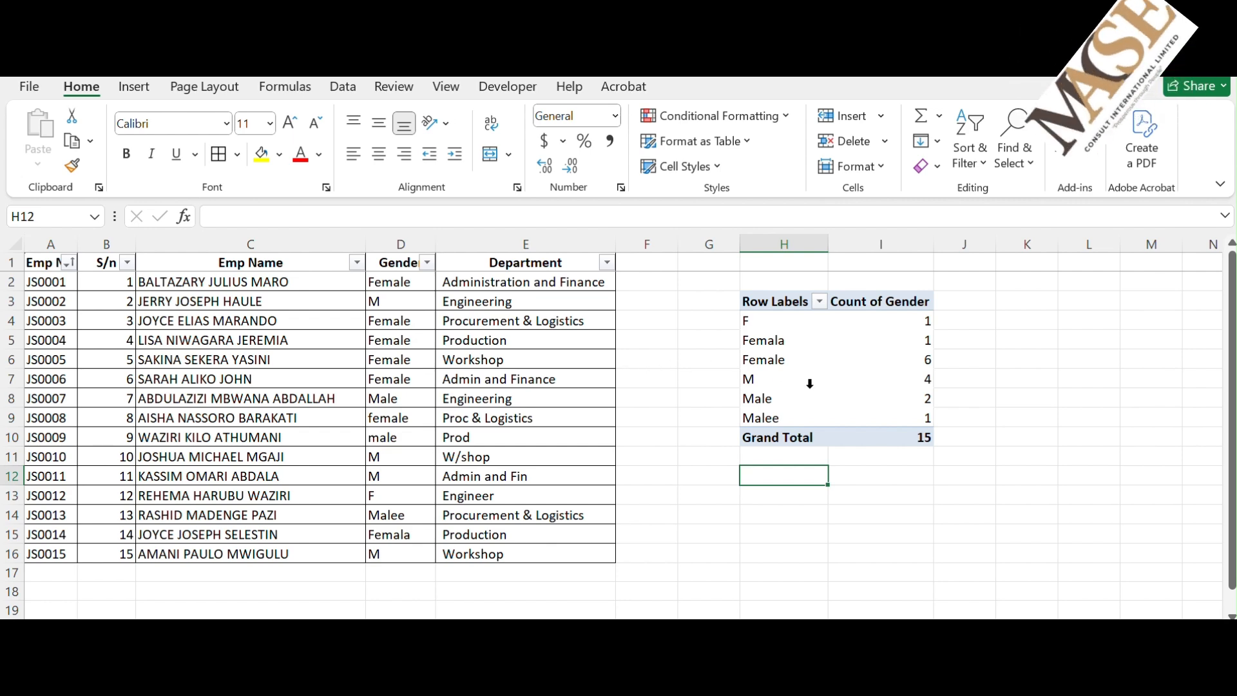
pyautogui.scroll(-1, 810, 384)
pyautogui.scroll(1, 810, 384)
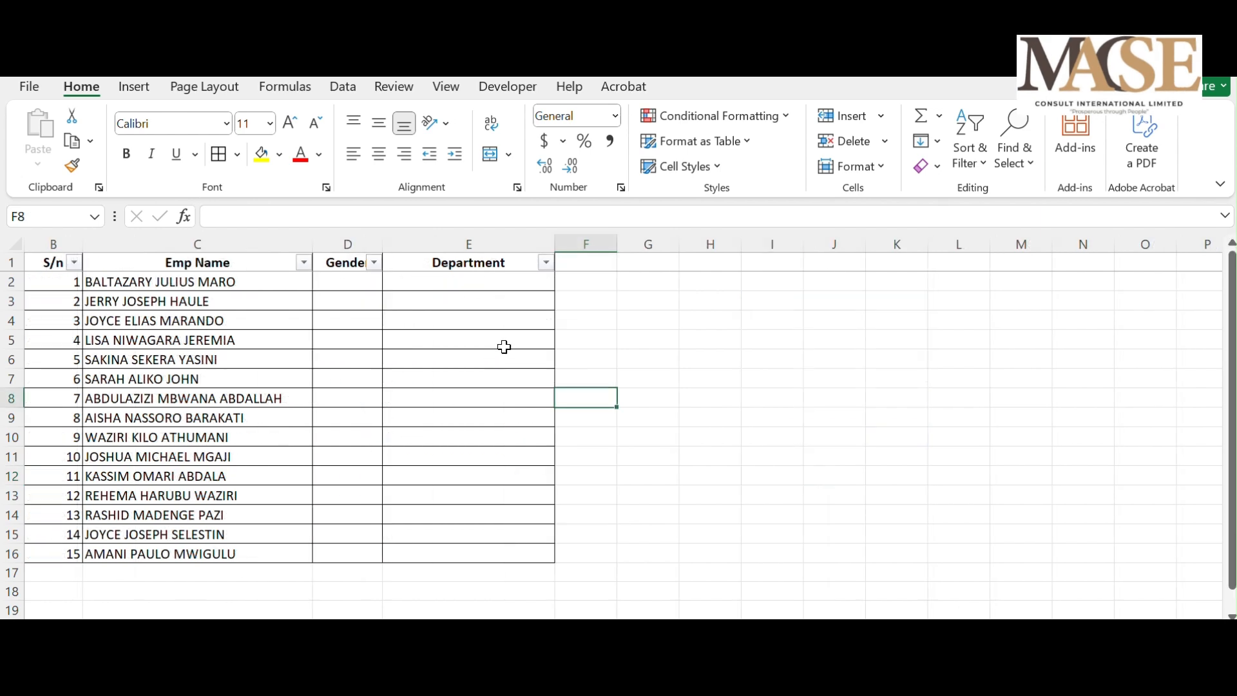
# Review each standard department name in the Department list, cells A2 to A6
pyautogui.scroll(-1, 504, 347)
pyautogui.scroll(1, 504, 348)
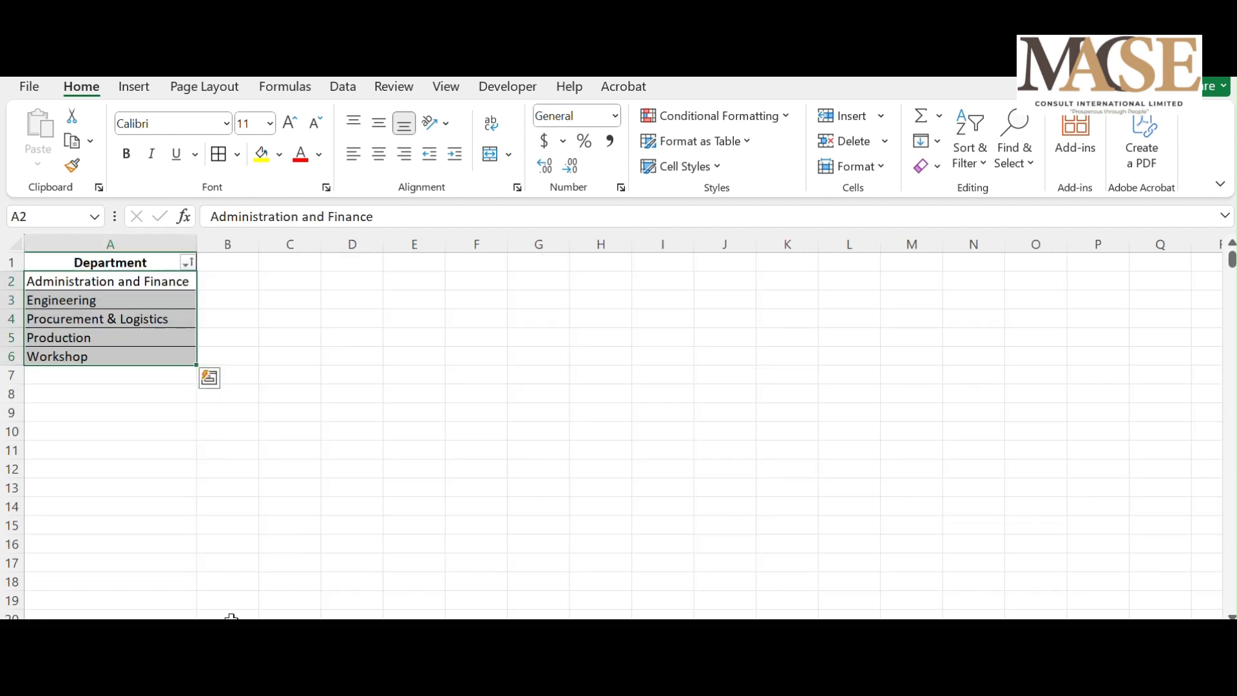
pyautogui.click(124, 301)
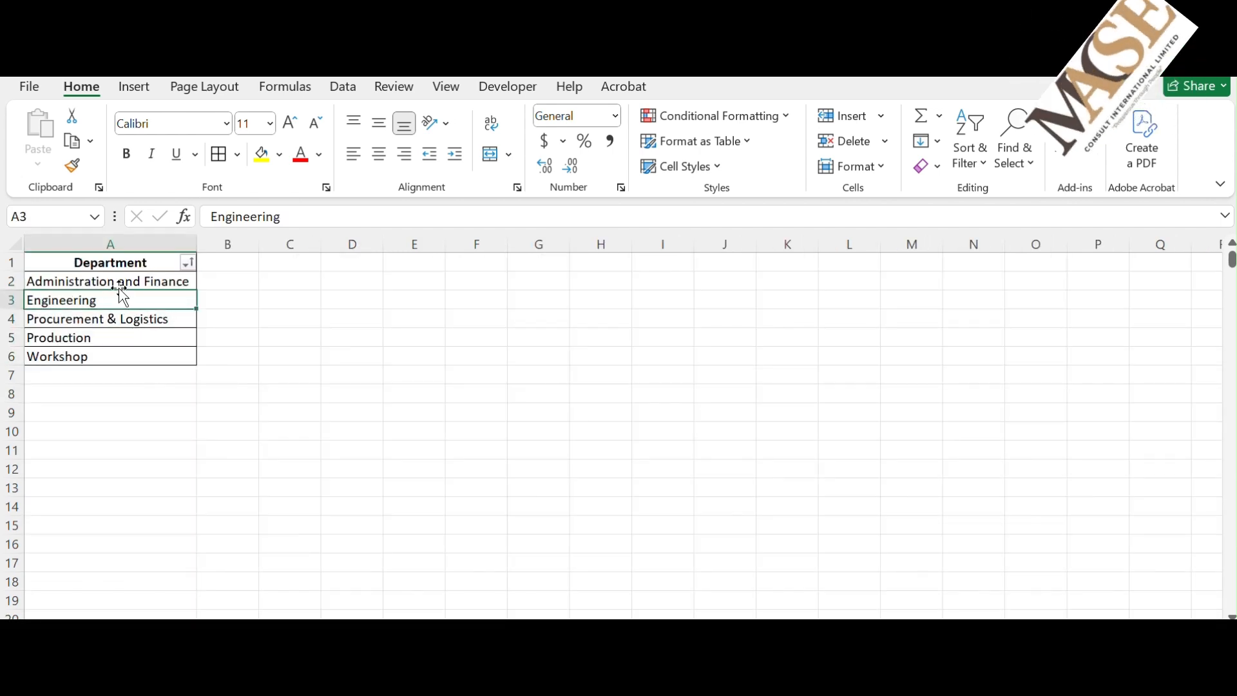
pyautogui.click(120, 286)
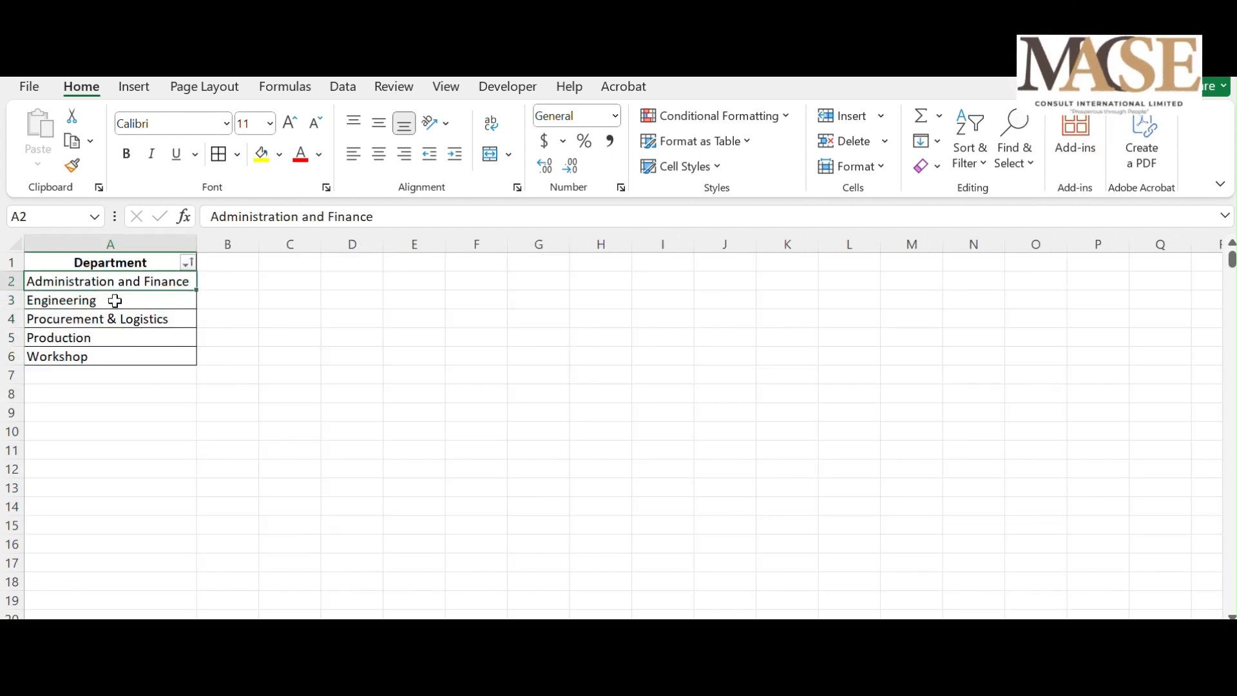
pyautogui.click(118, 300)
pyautogui.click(157, 319)
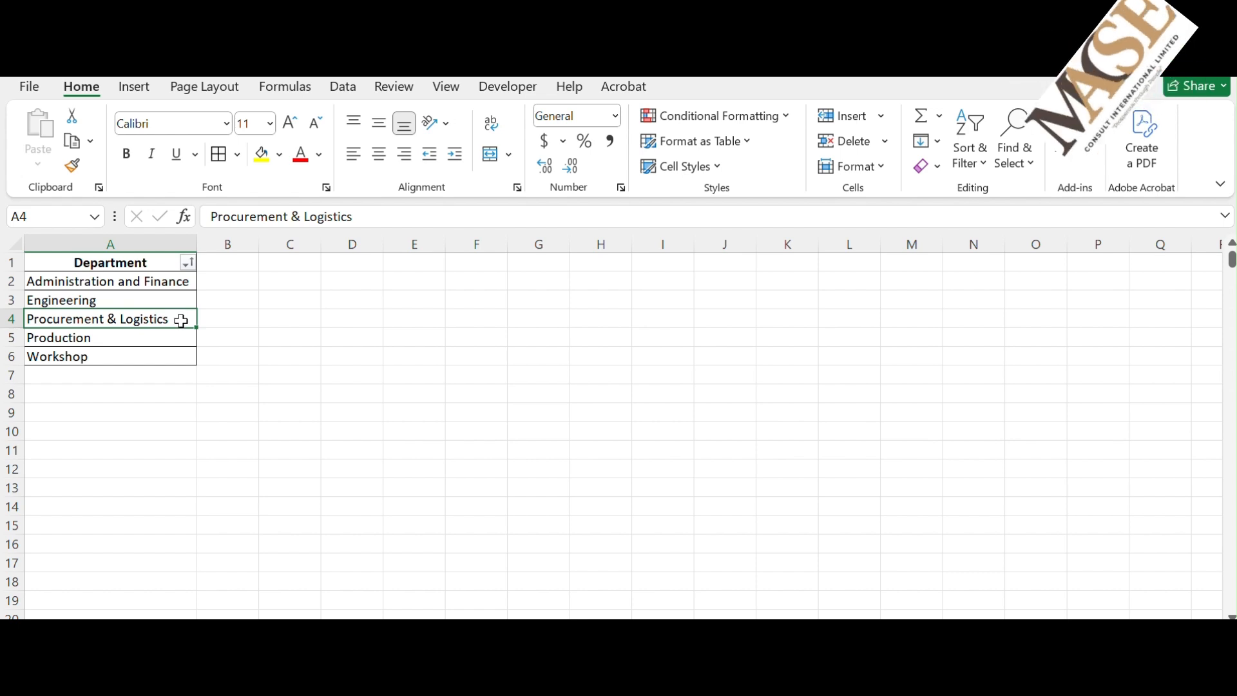
pyautogui.click(103, 341)
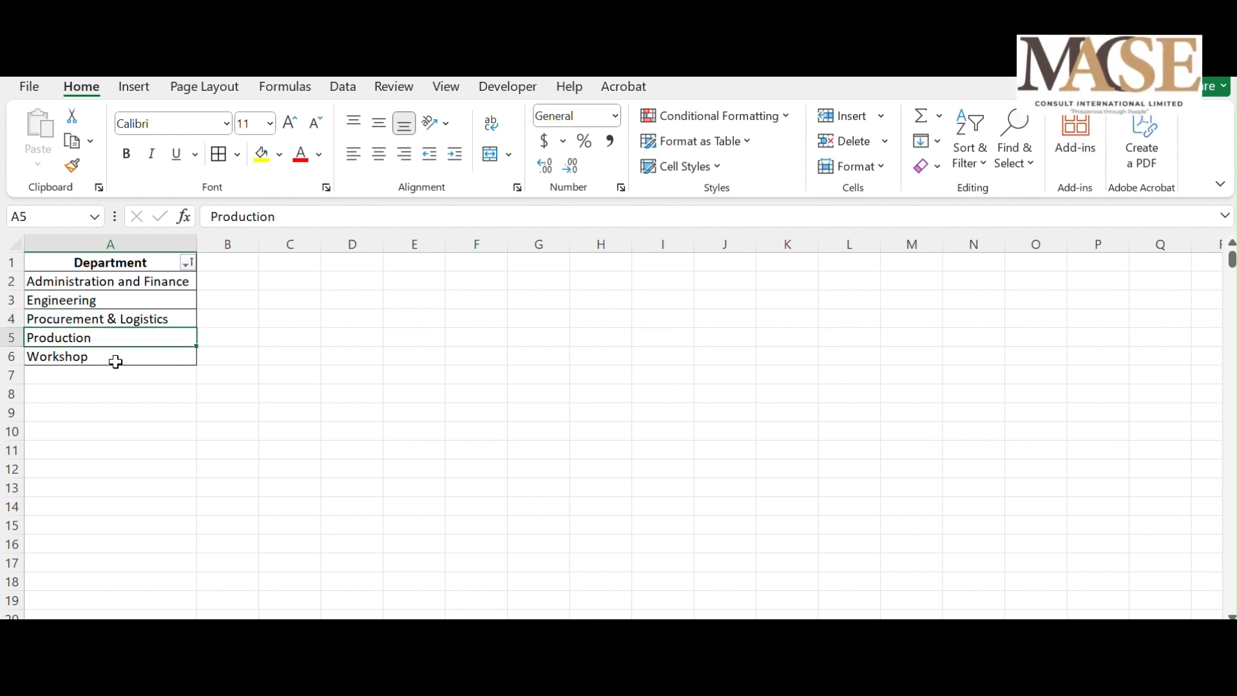
pyautogui.click(116, 362)
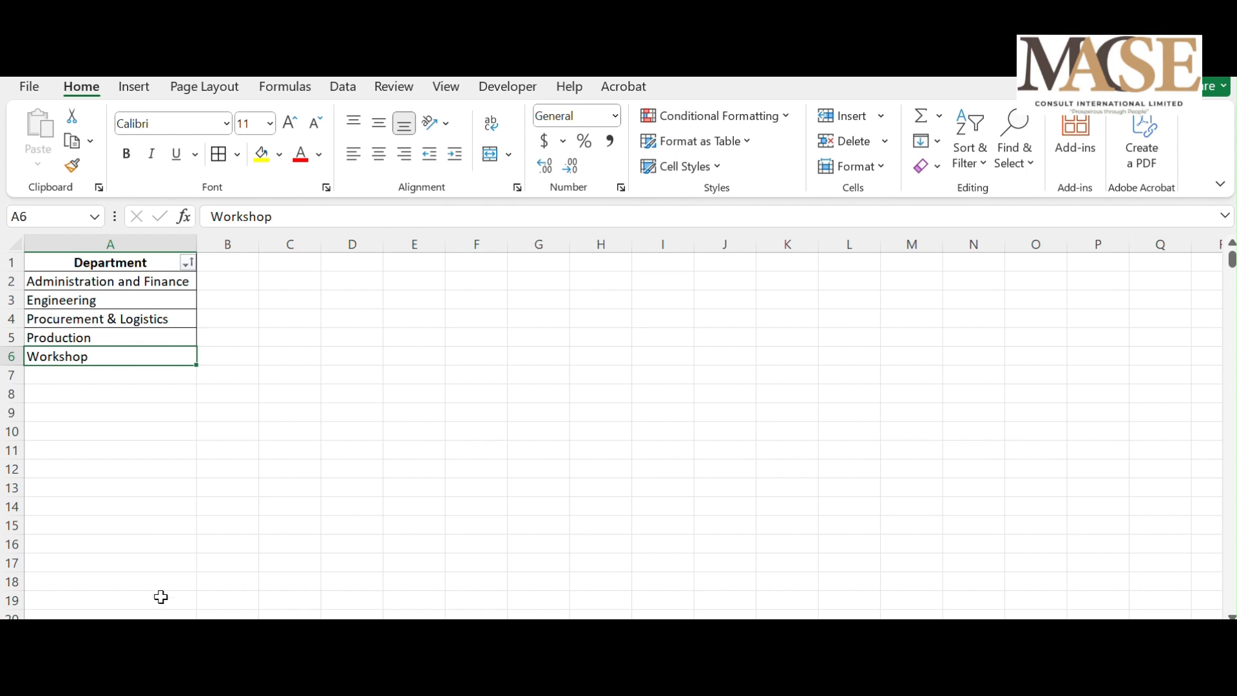
# Open the Data Validation settings for the empty Gender cells D2:D16 on the blank employee sheet
pyautogui.click(168, 632)
pyautogui.click(362, 307)
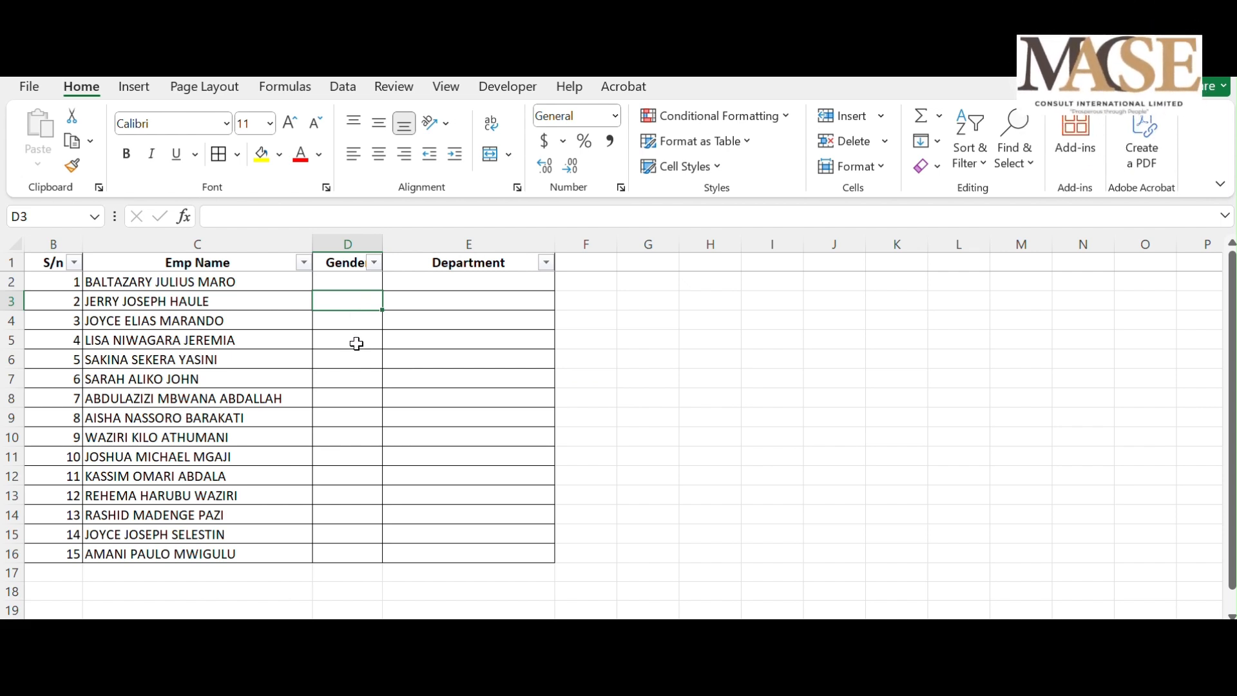
pyautogui.click(342, 282)
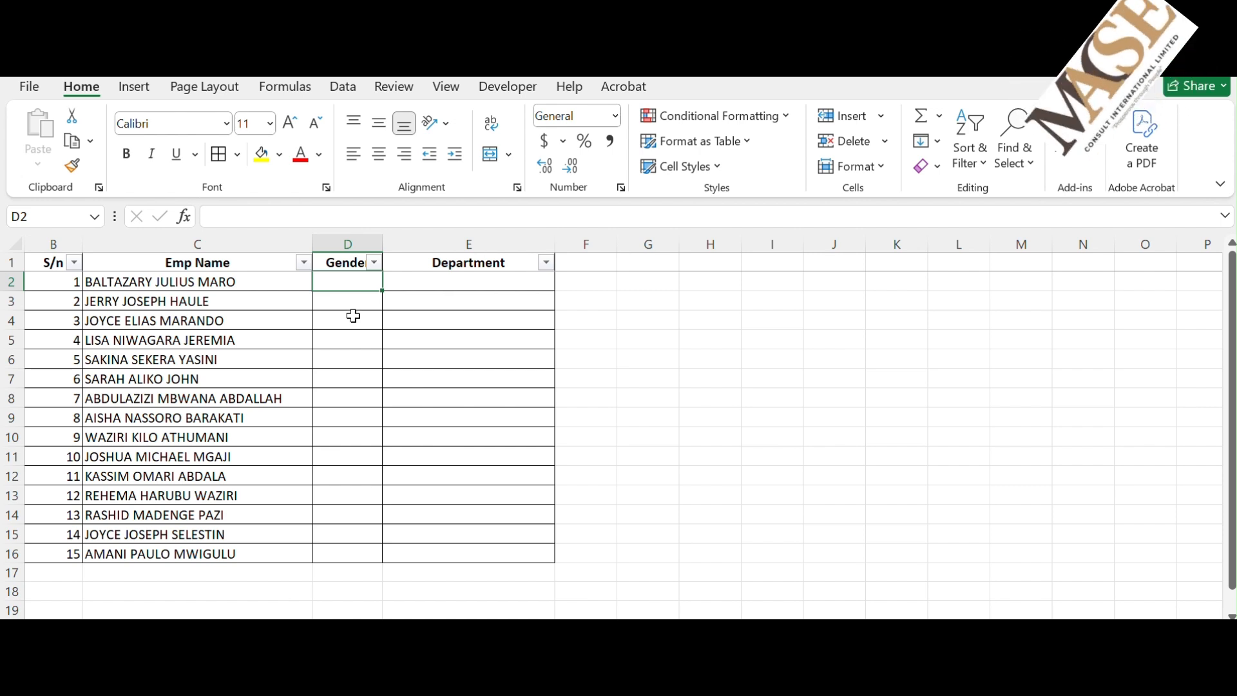
pyautogui.moveTo(346, 286); pyautogui.dragTo(325, 555)
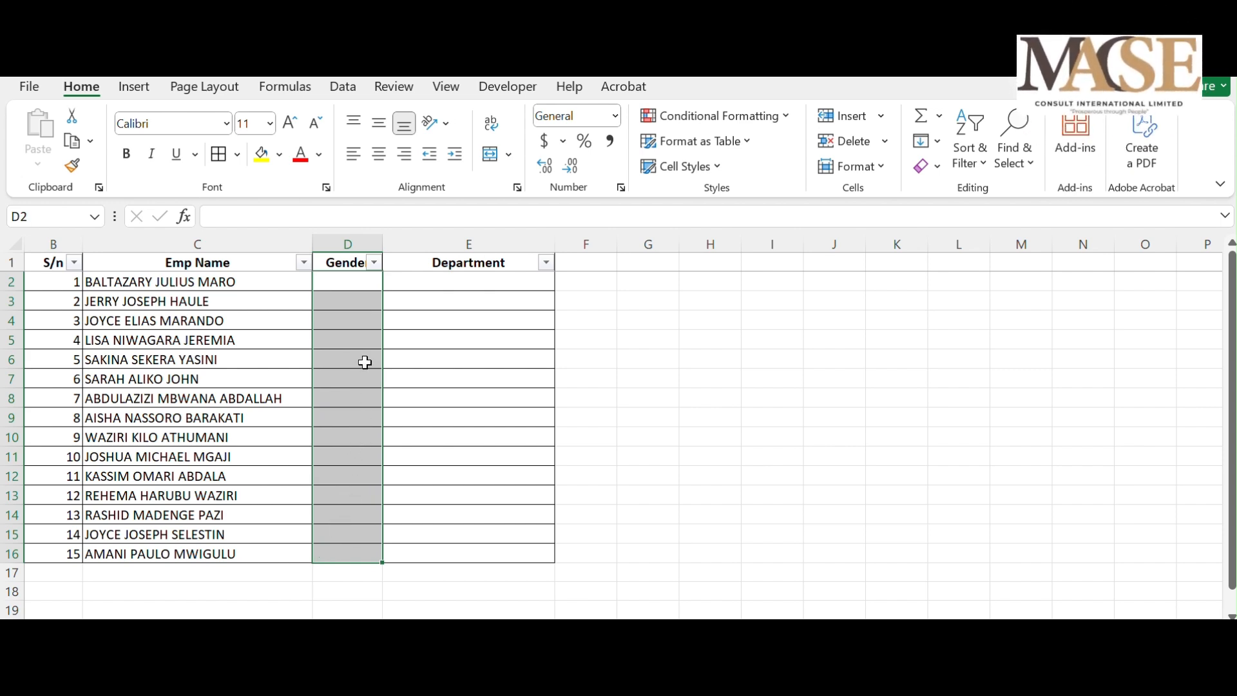
pyautogui.click(346, 238)
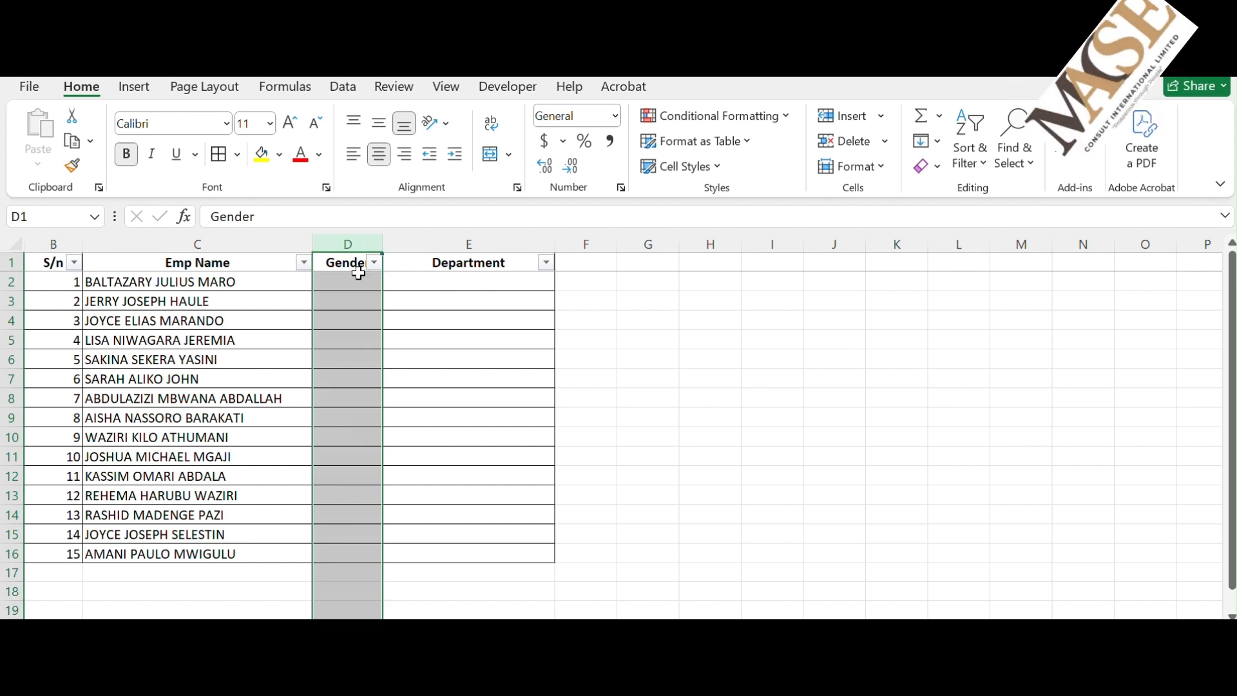
pyautogui.moveTo(345, 284); pyautogui.dragTo(334, 547)
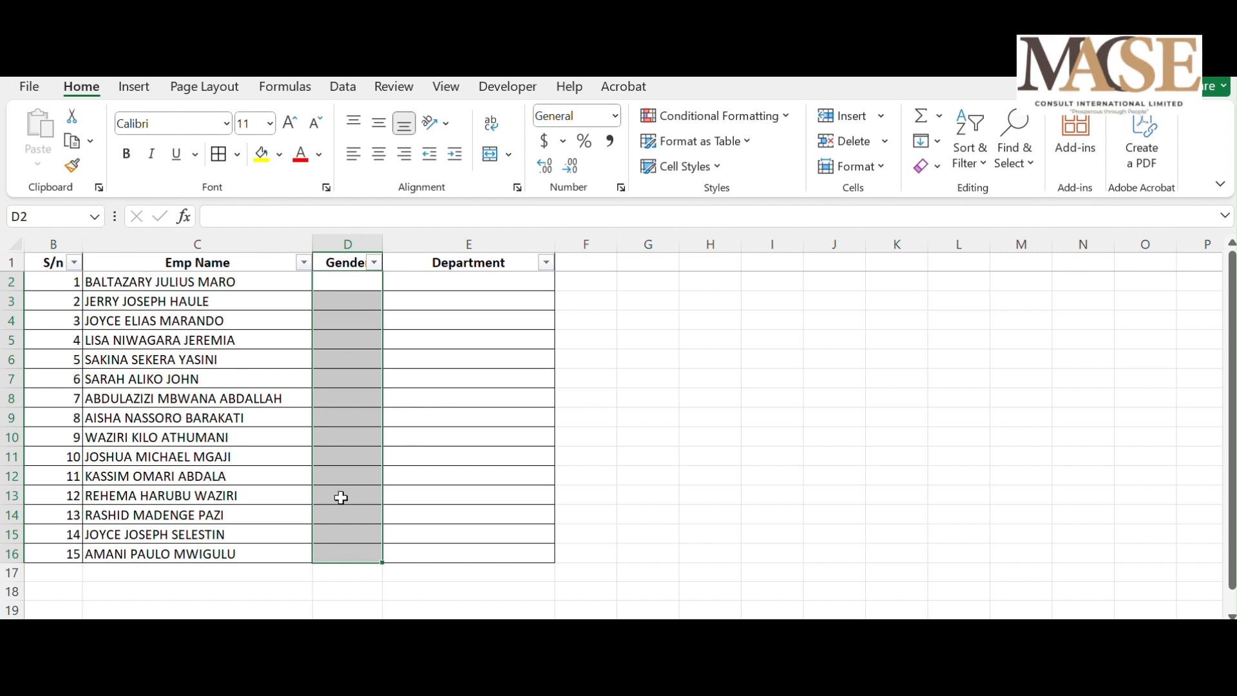
pyautogui.click(346, 92)
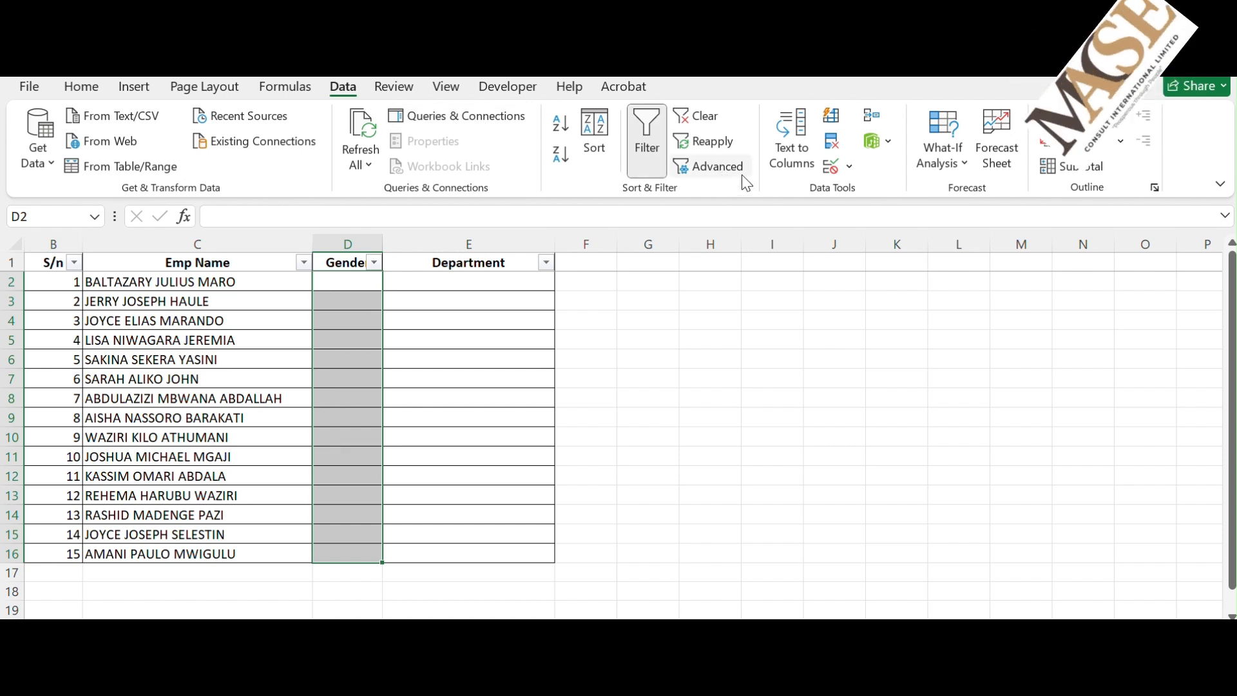
pyautogui.click(851, 168)
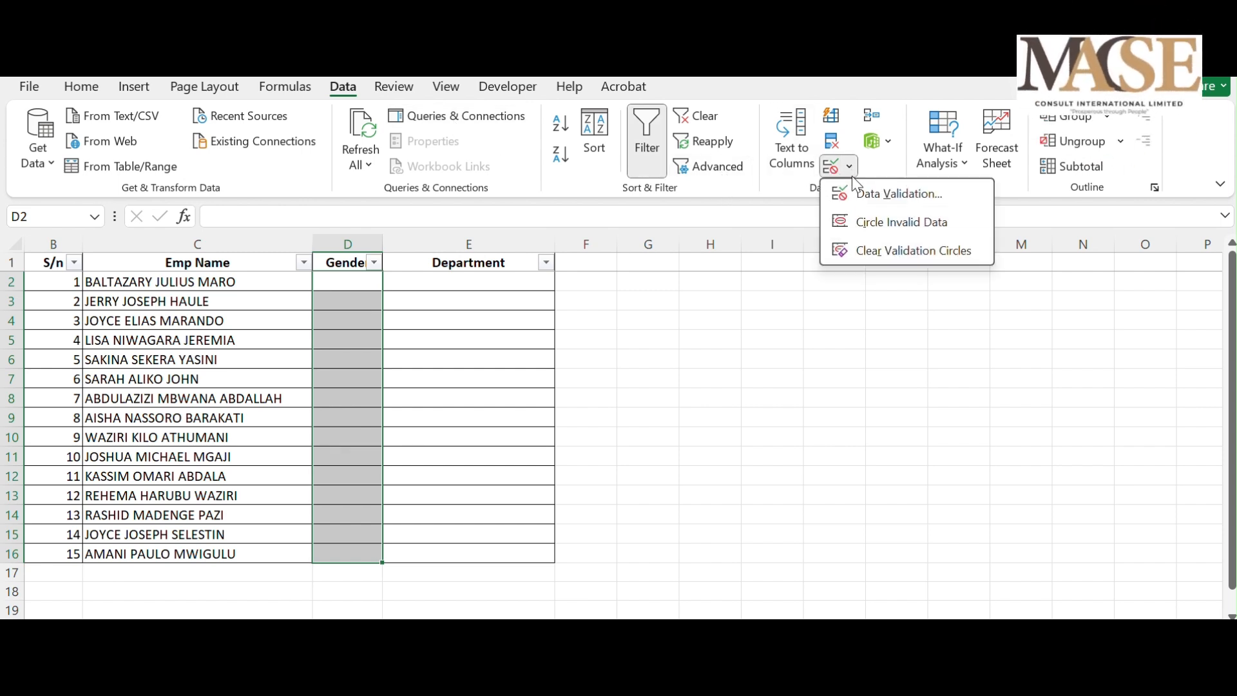
pyautogui.click(892, 195)
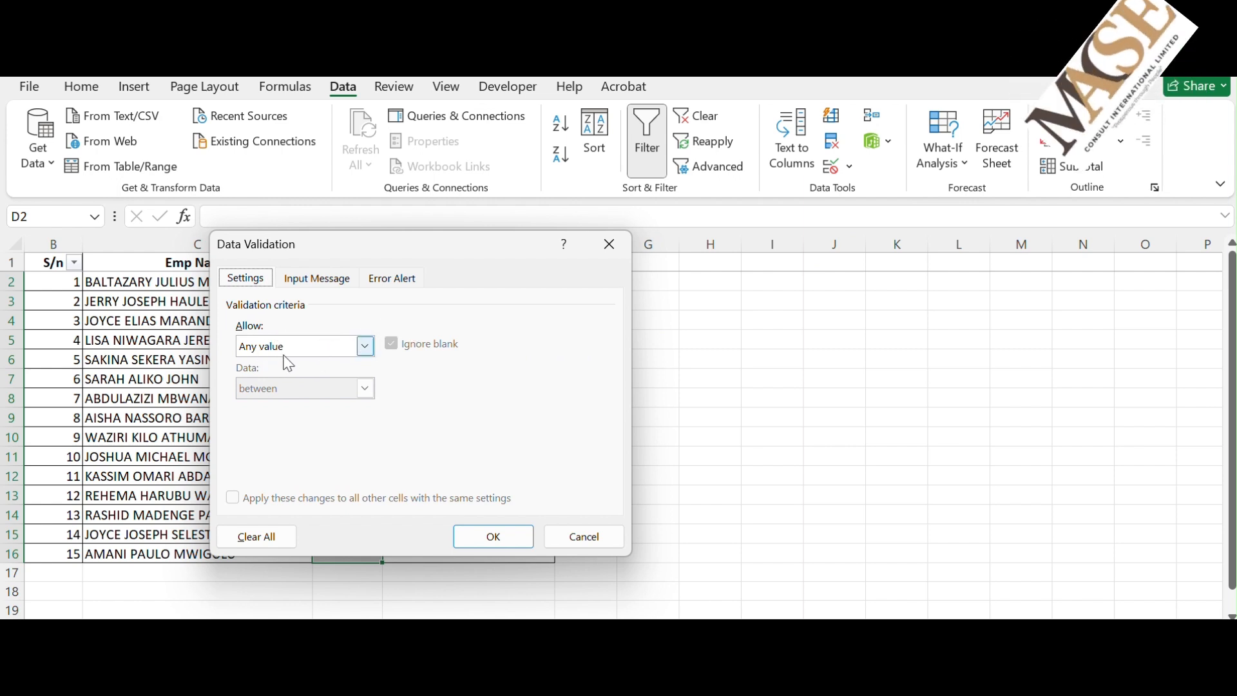
# Restrict the selected Gender cells to a validation list with the source Female,Male and apply it
pyautogui.click(365, 347)
pyautogui.click(264, 406)
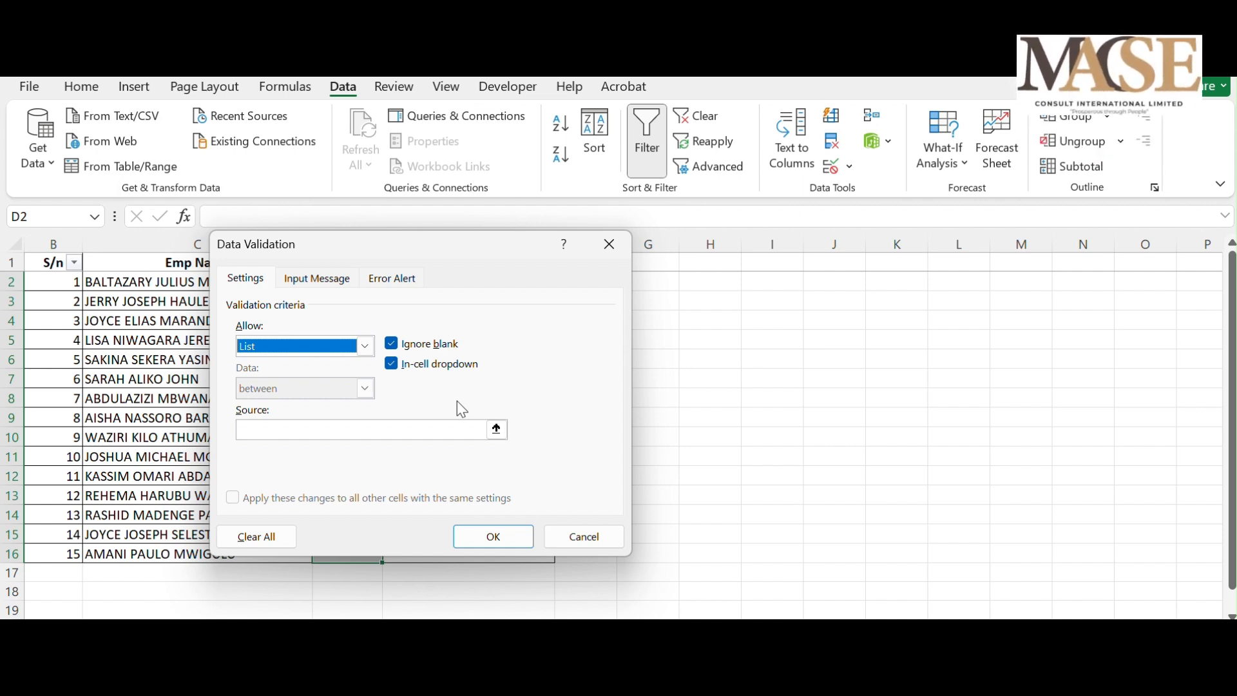
pyautogui.click(396, 429)
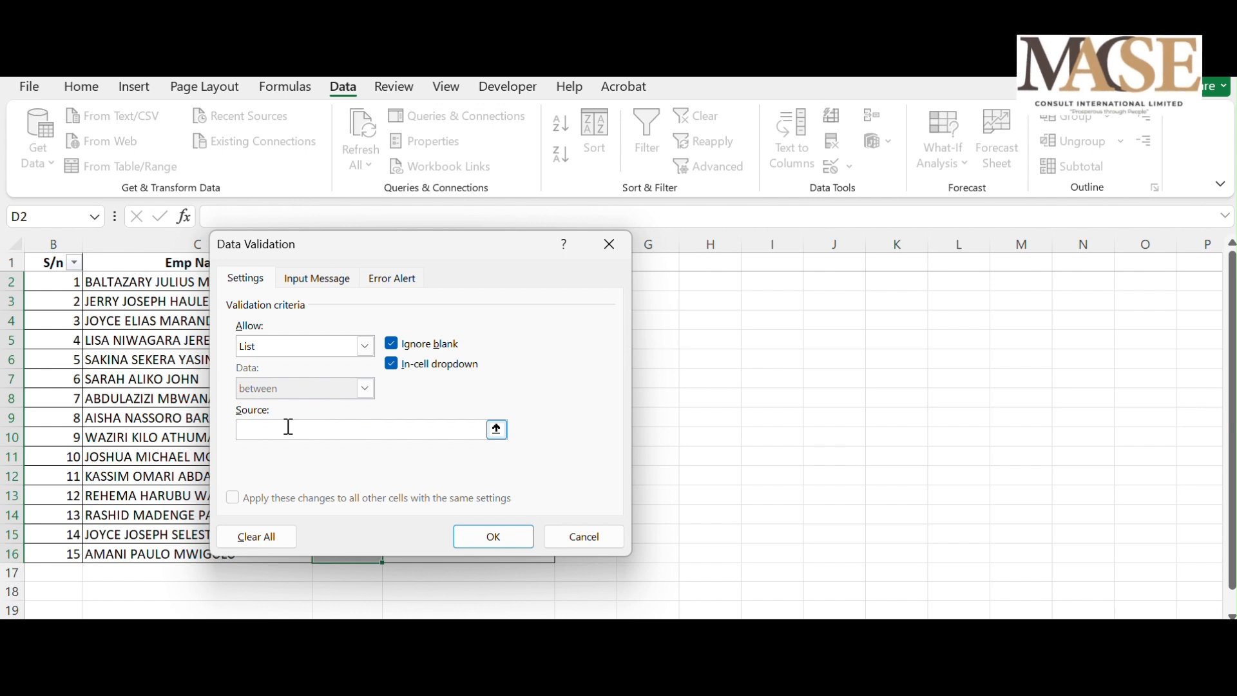
pyautogui.write('Fe')
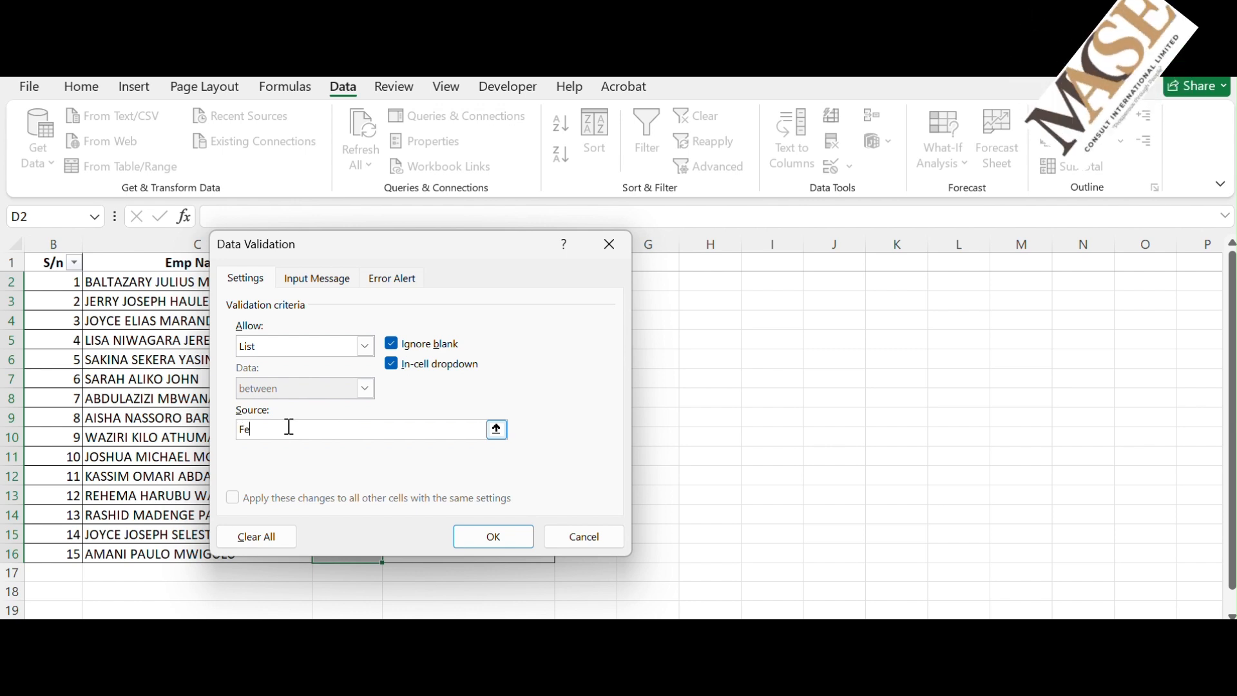
pyautogui.write('male,')
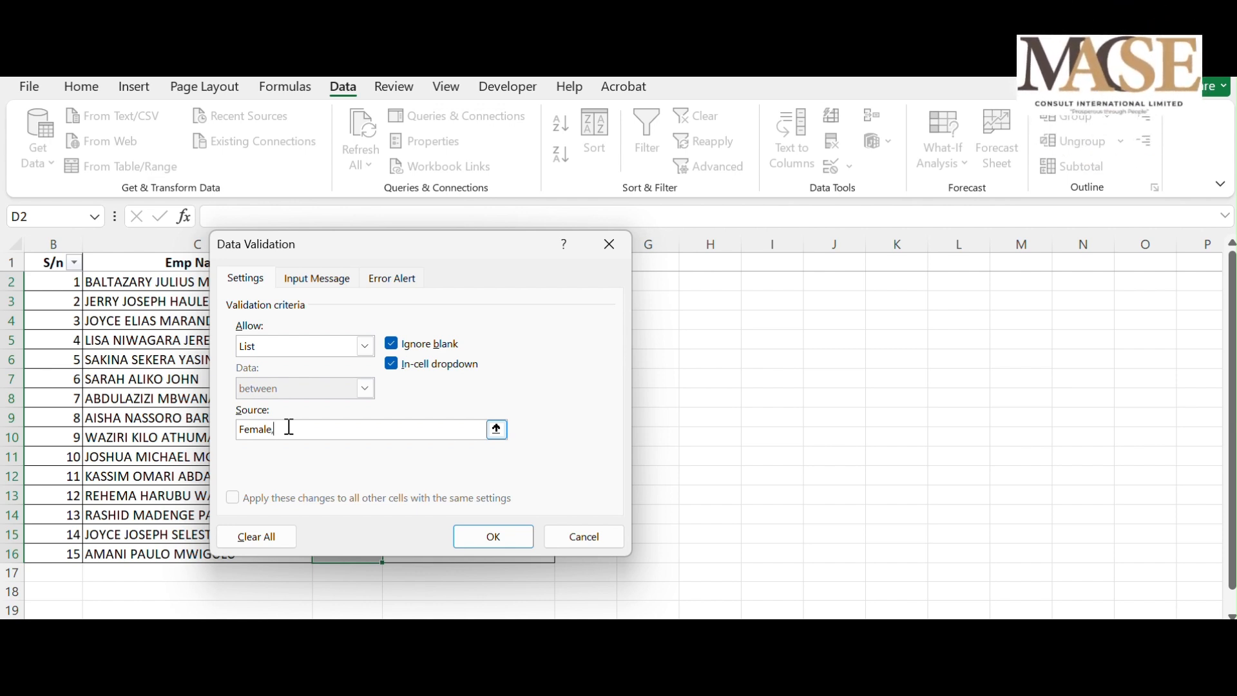
pyautogui.write('Ma')
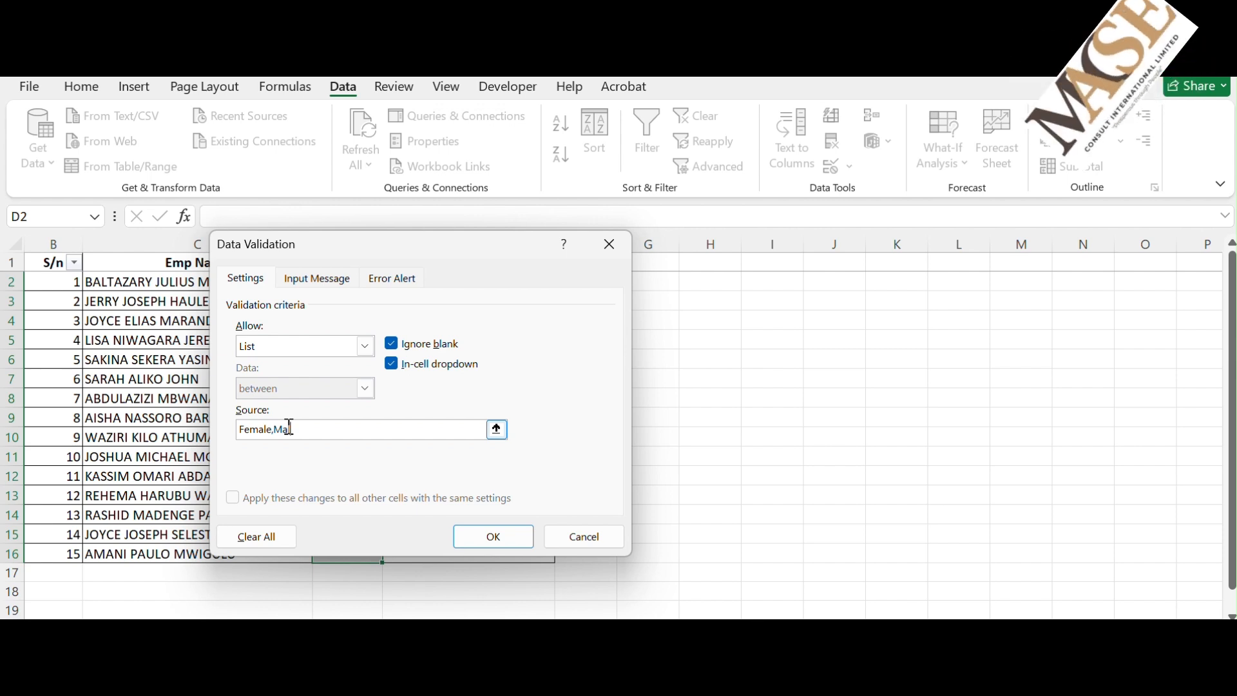
pyautogui.write('le')
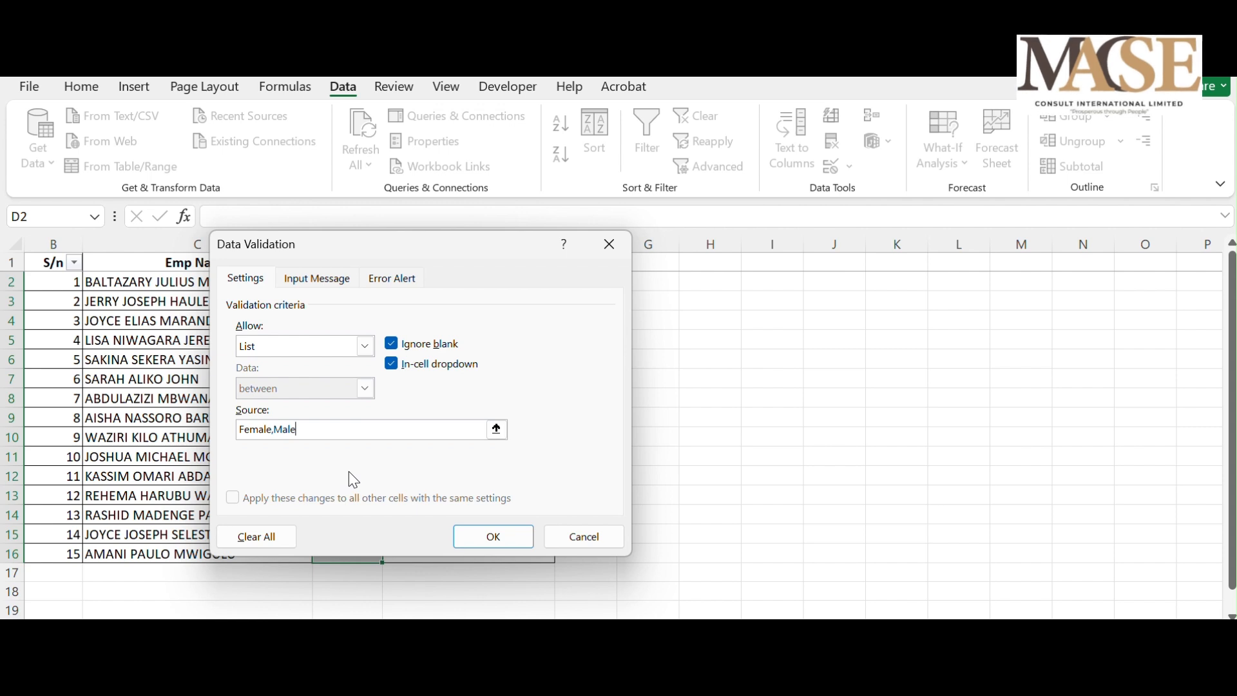
pyautogui.click(498, 536)
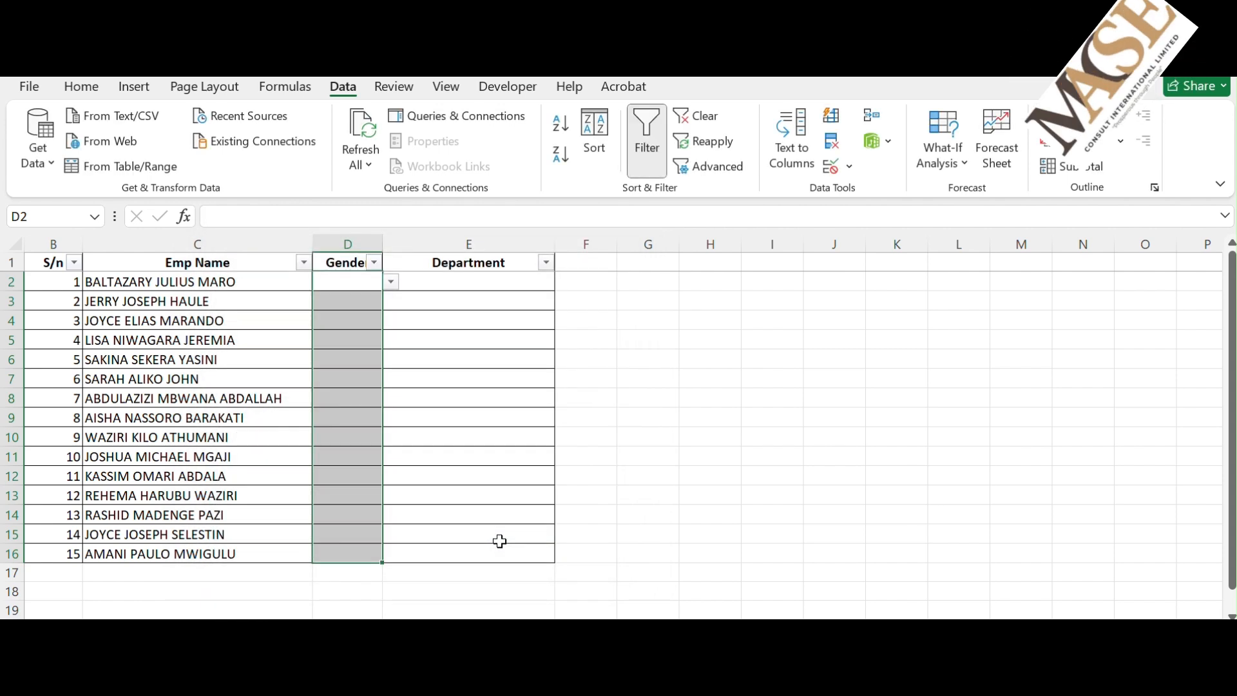
# Choose Male for Gender cells D2 and D3 and Female for D4 from their drop-down lists
pyautogui.click(356, 298)
pyautogui.click(358, 281)
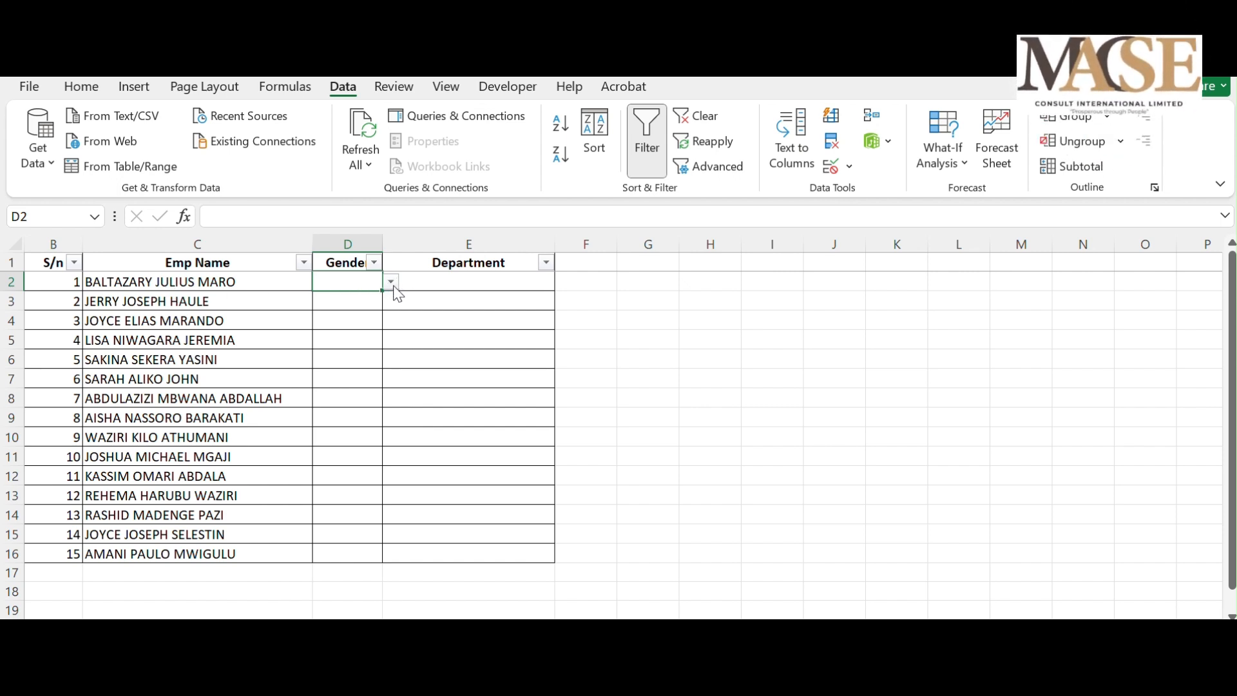
pyautogui.click(389, 282)
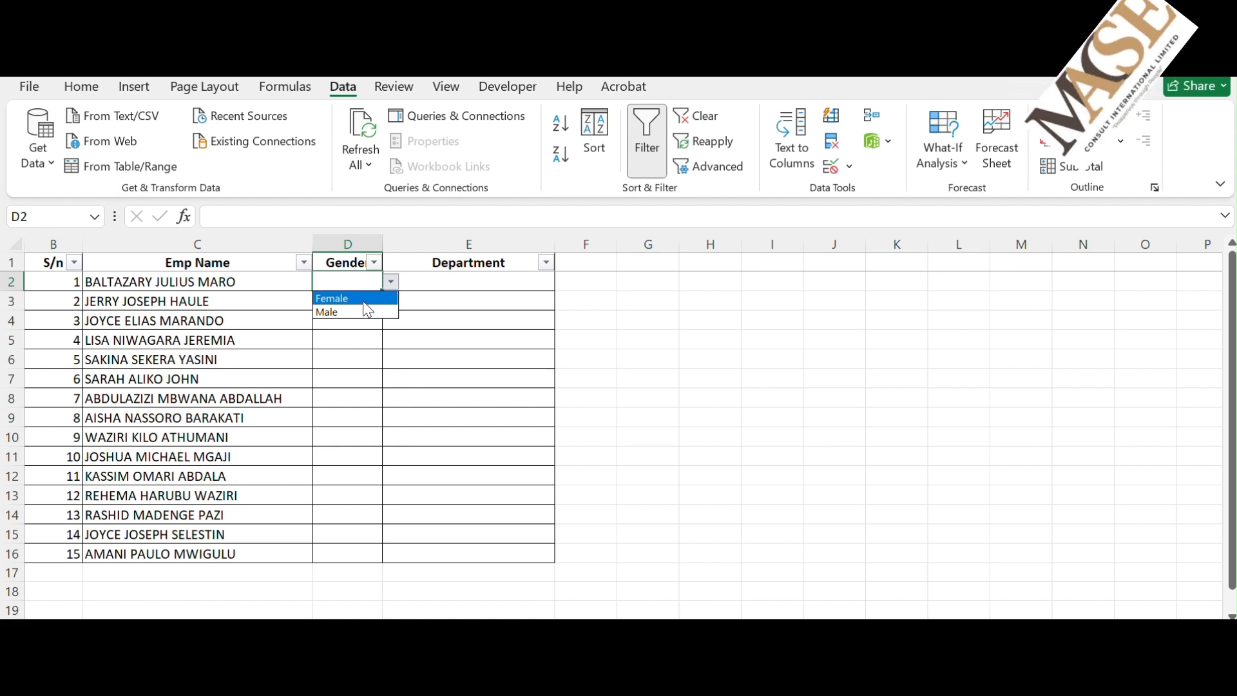
pyautogui.click(332, 314)
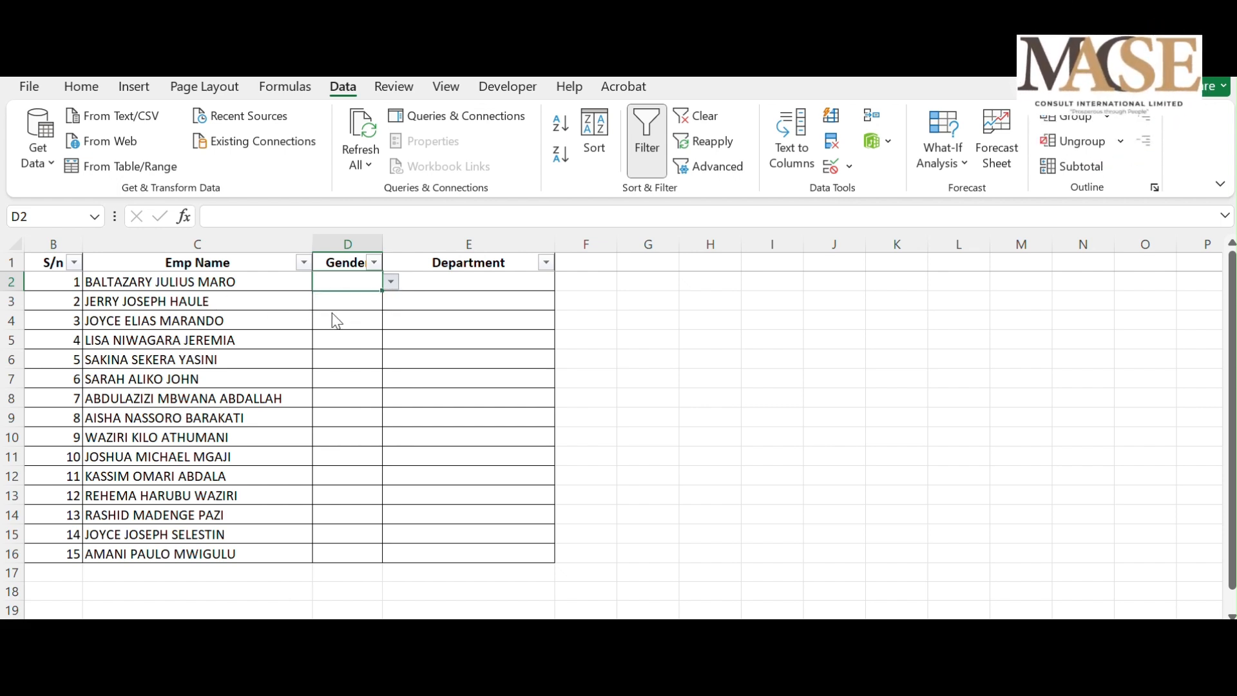
pyautogui.click(359, 304)
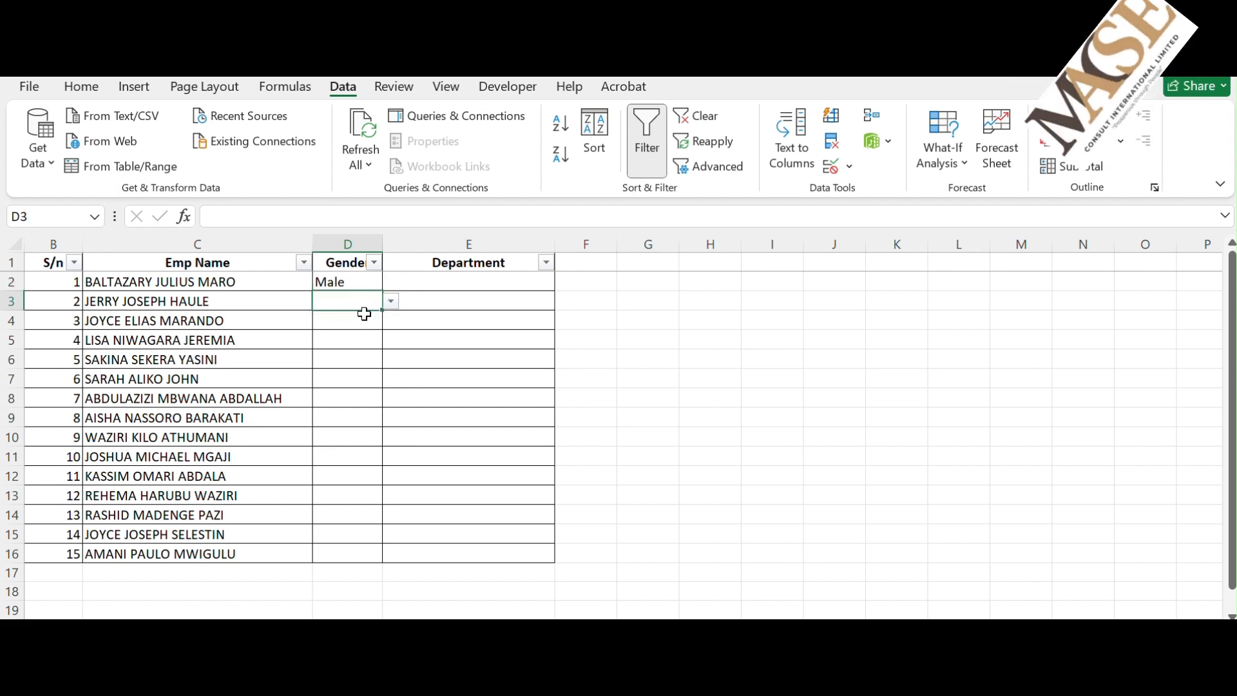
pyautogui.click(390, 302)
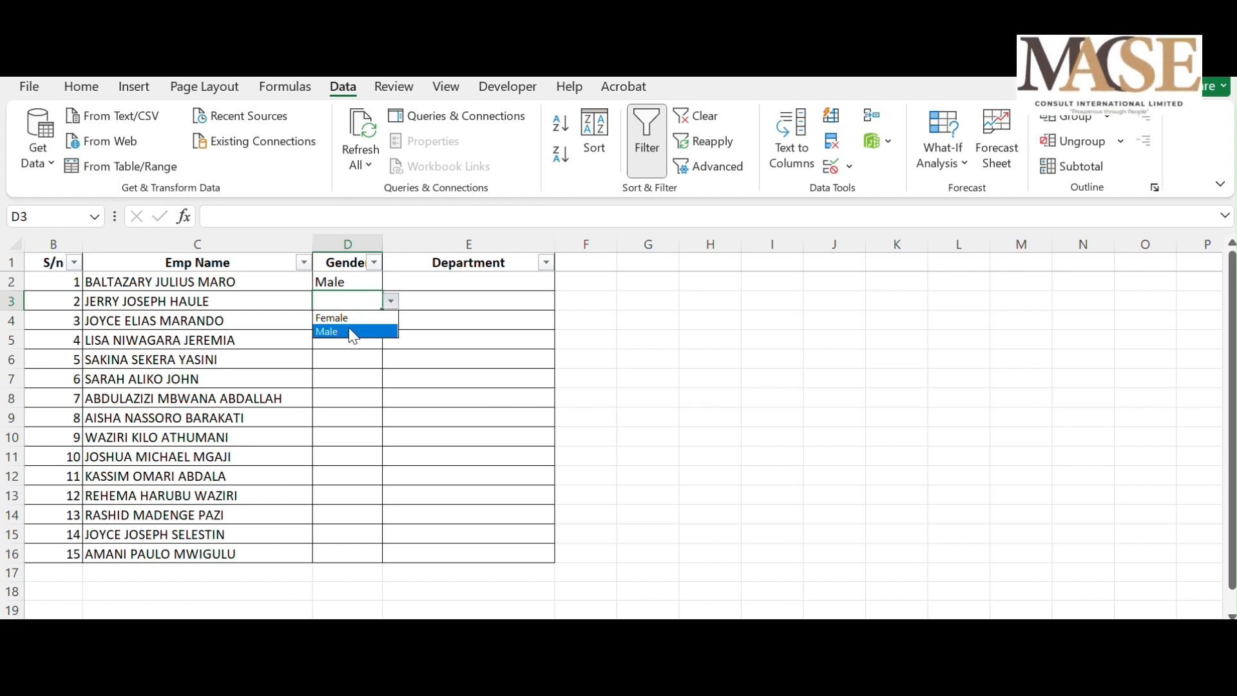
pyautogui.click(351, 332)
pyautogui.click(366, 322)
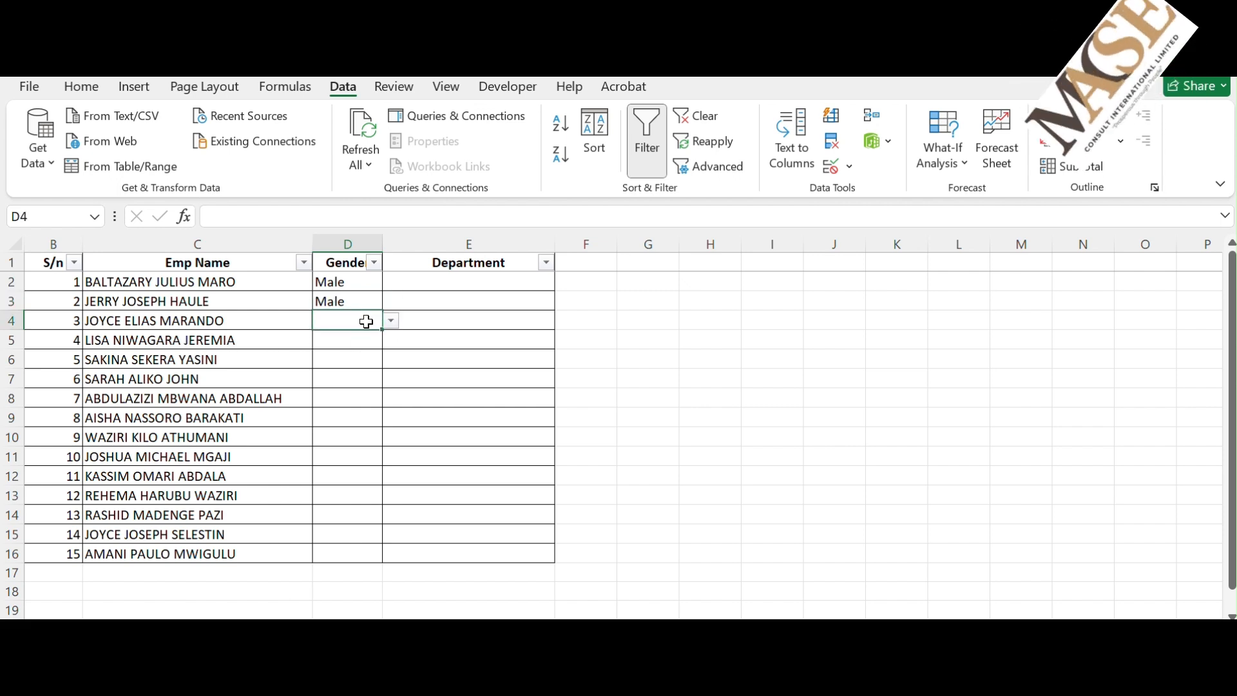
pyautogui.click(391, 321)
pyautogui.click(341, 349)
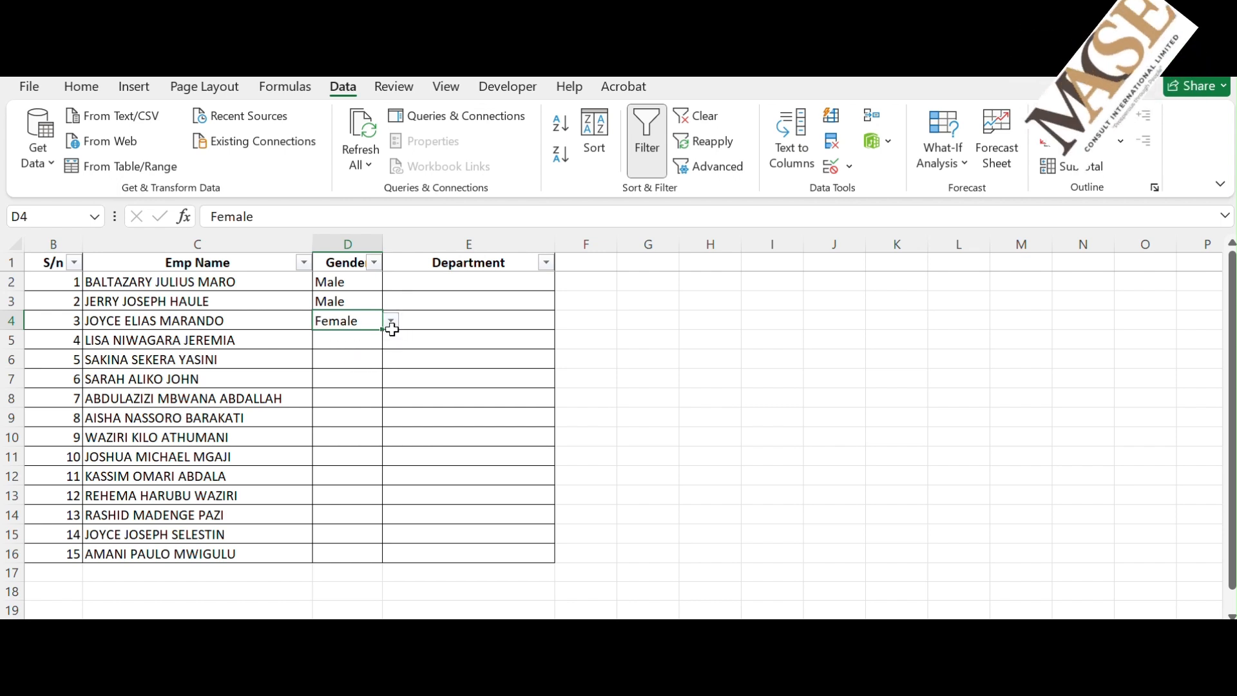
# Enter Female in Gender cells D5, D6 and D7
pyautogui.click(365, 341)
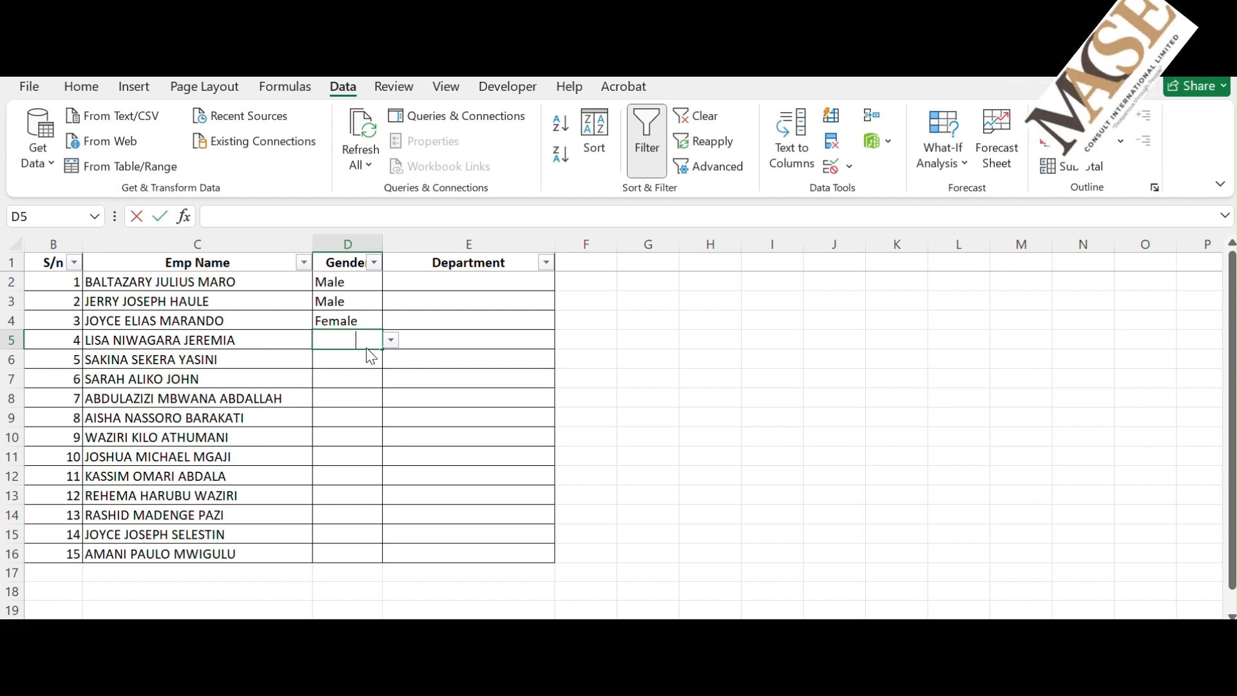
pyautogui.write('f')
pyautogui.press('Return')
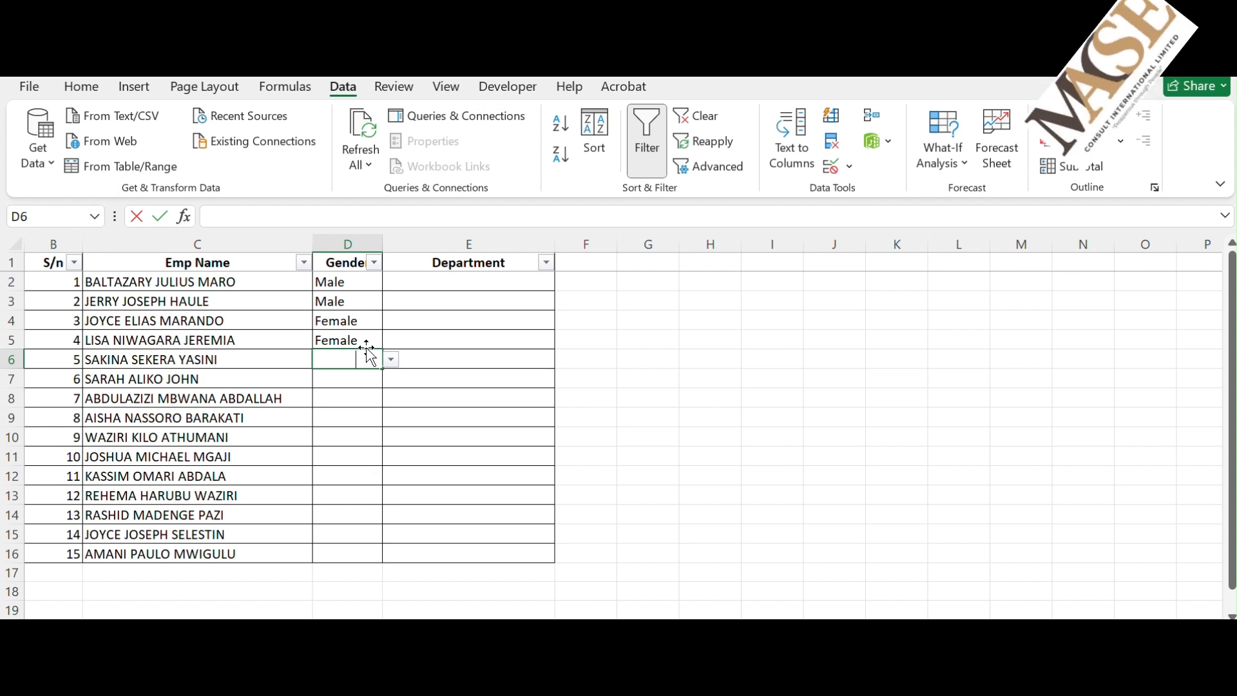
pyautogui.write('female')
pyautogui.press('Return')
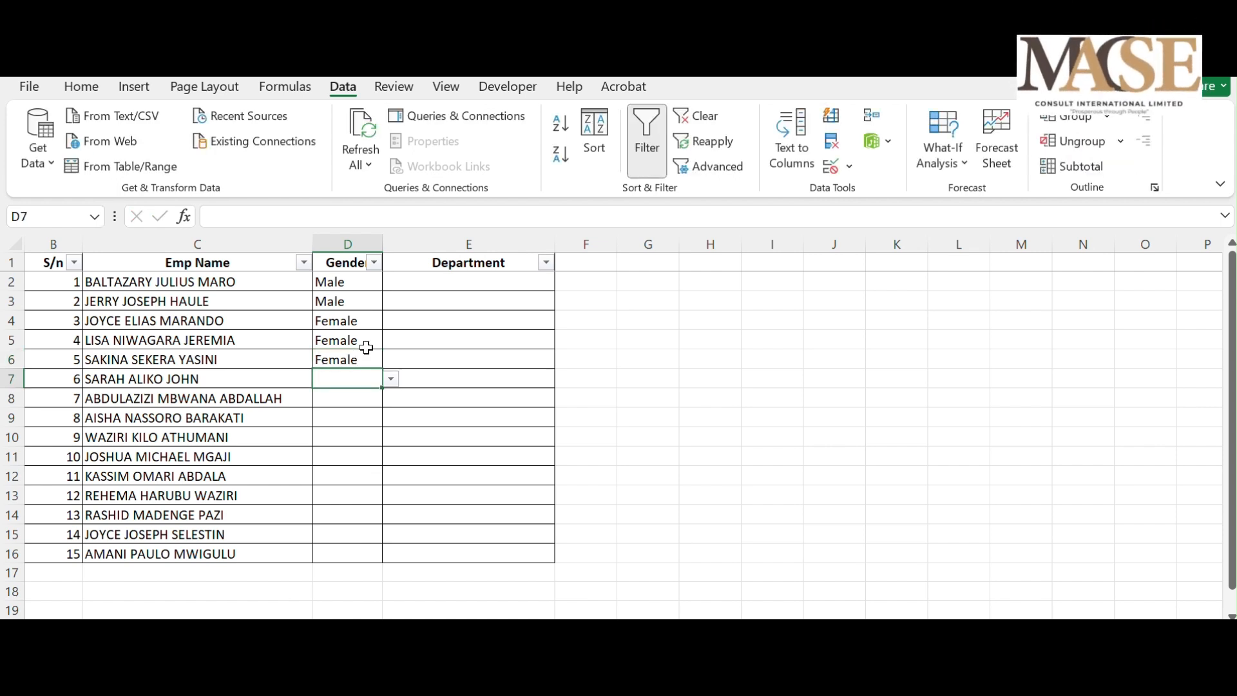
pyautogui.write('female')
pyautogui.press('Return')
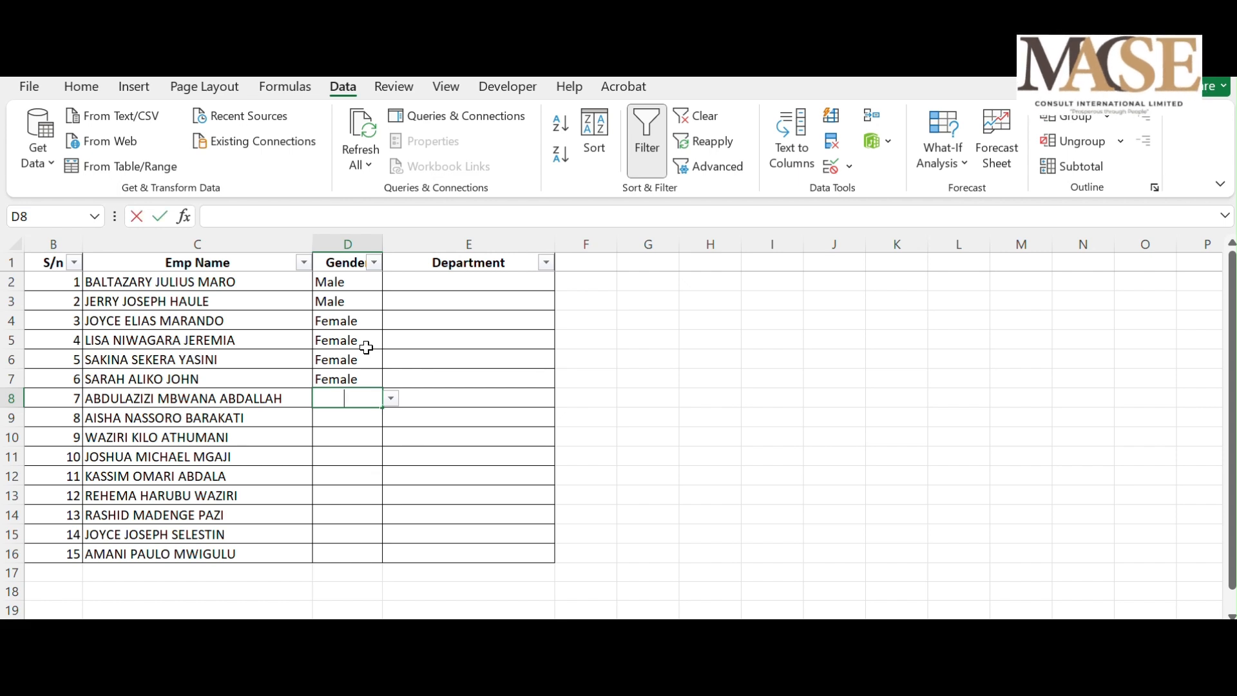
# Enter Male in Gender cell D8, Female in D9 and Male in D10
pyautogui.write('m')
pyautogui.press('Return')
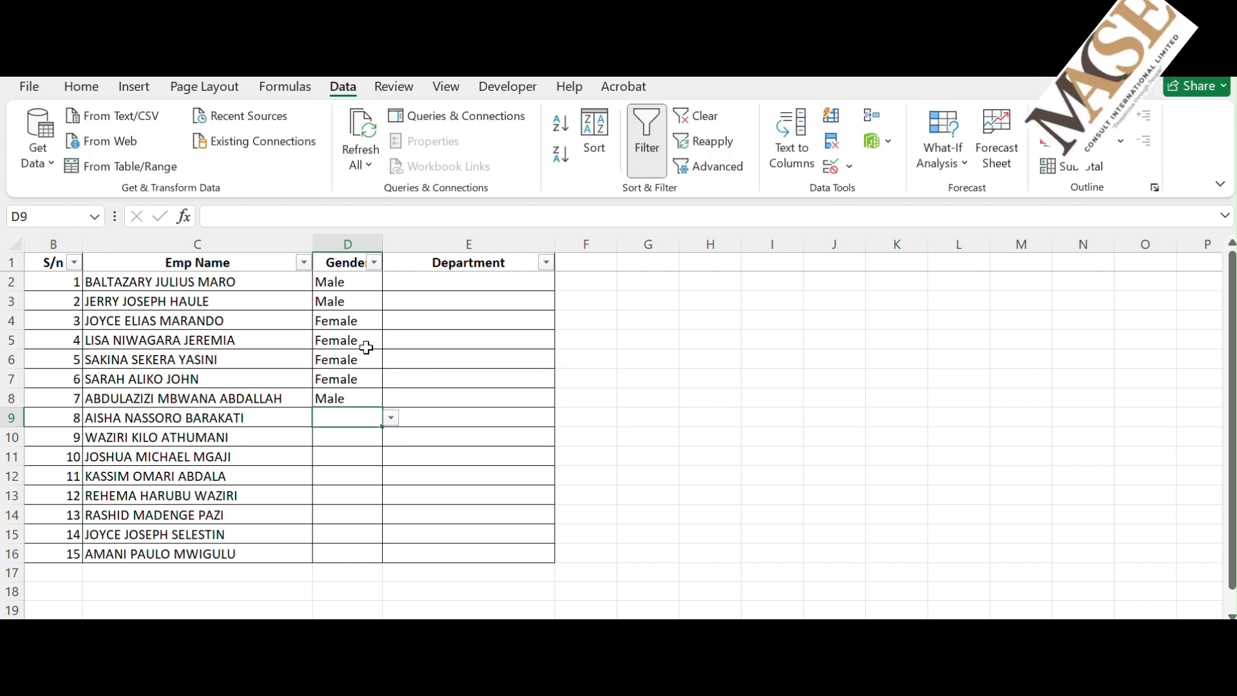
pyautogui.write('f')
pyautogui.press('Return')
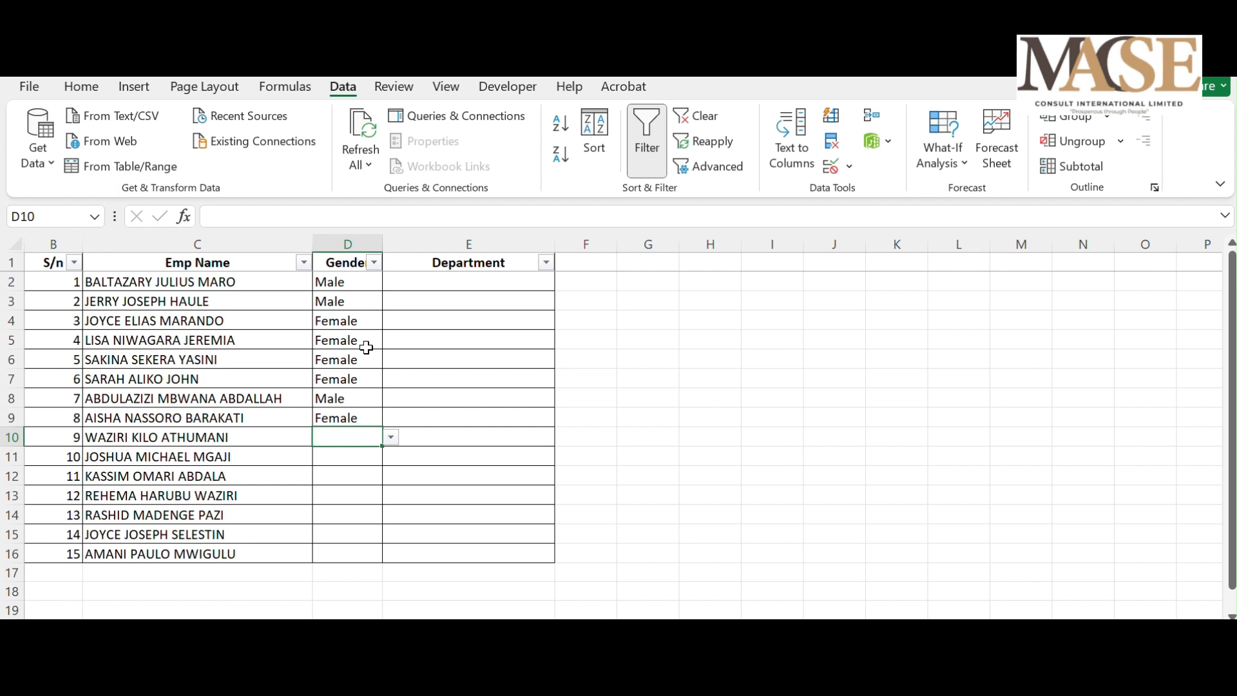
pyautogui.write('male')
pyautogui.press('Return')
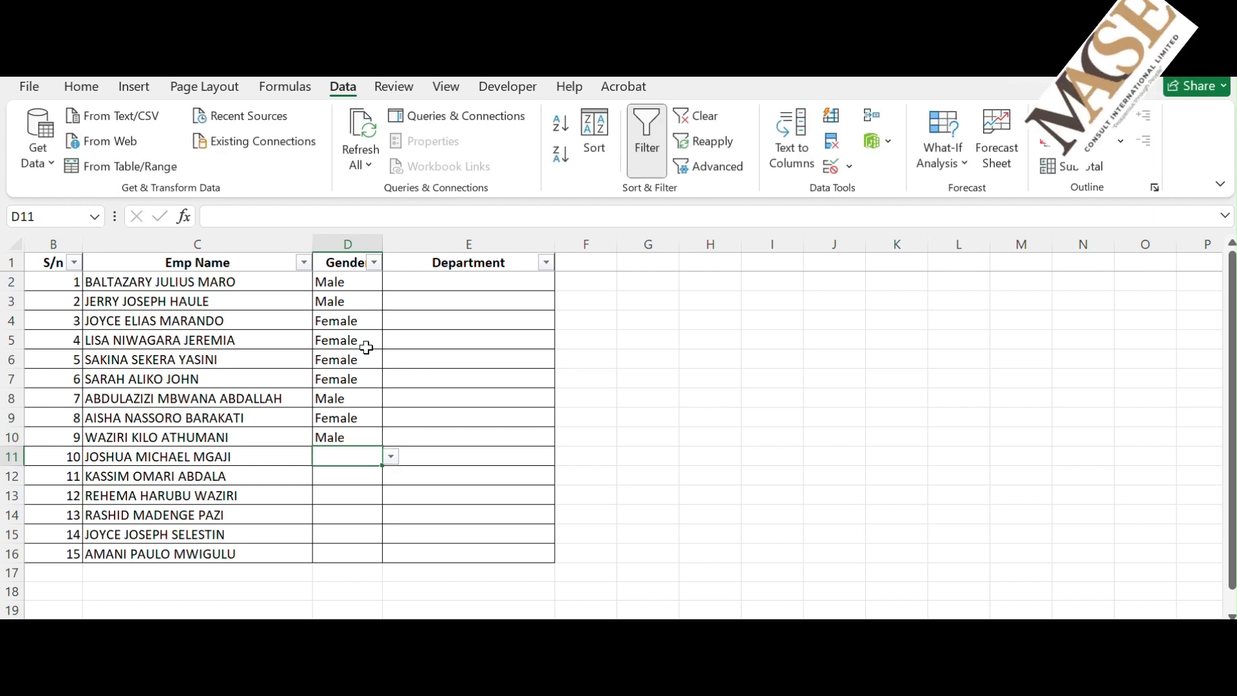
# Enter Male in Gender cells D11 and D12 and Female in D13
pyautogui.write('male')
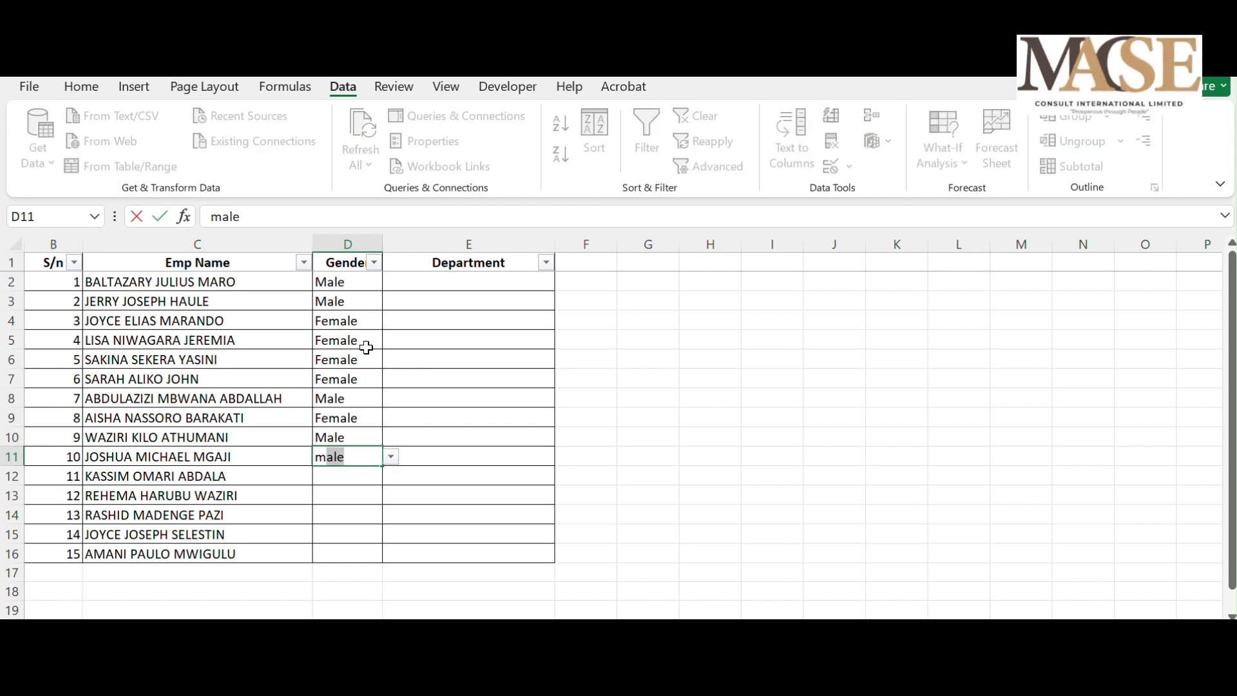
pyautogui.press('Return')
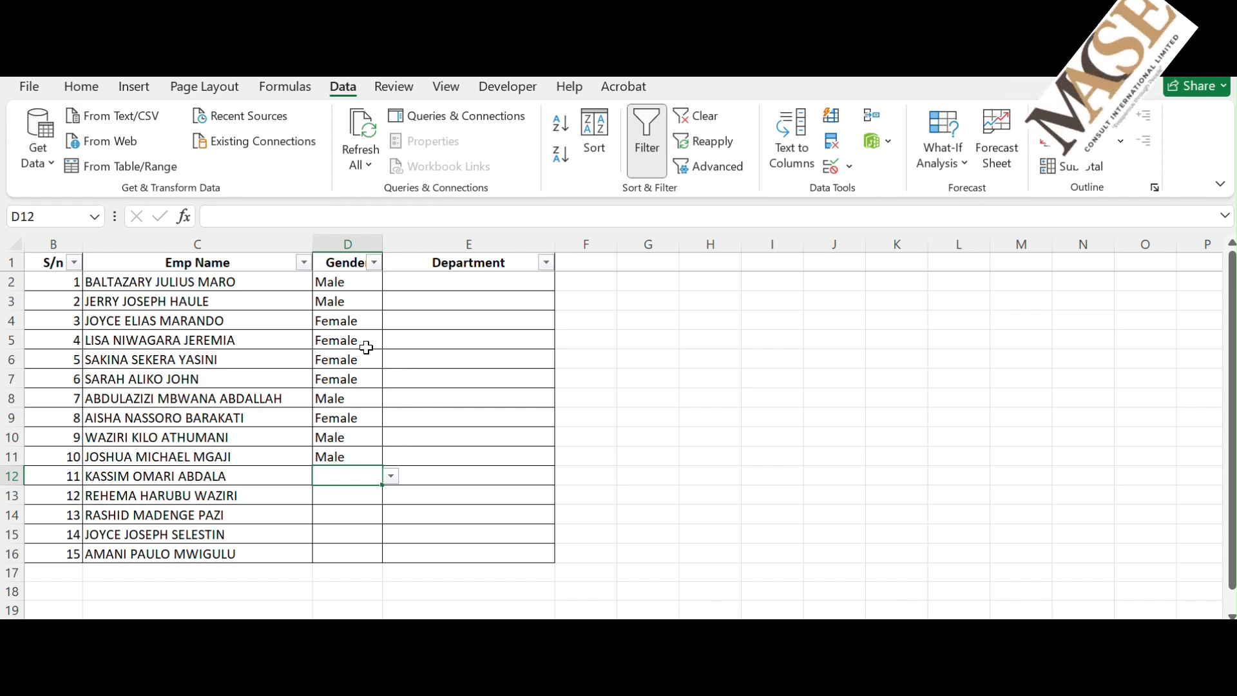
pyautogui.write('m')
pyautogui.press('Return')
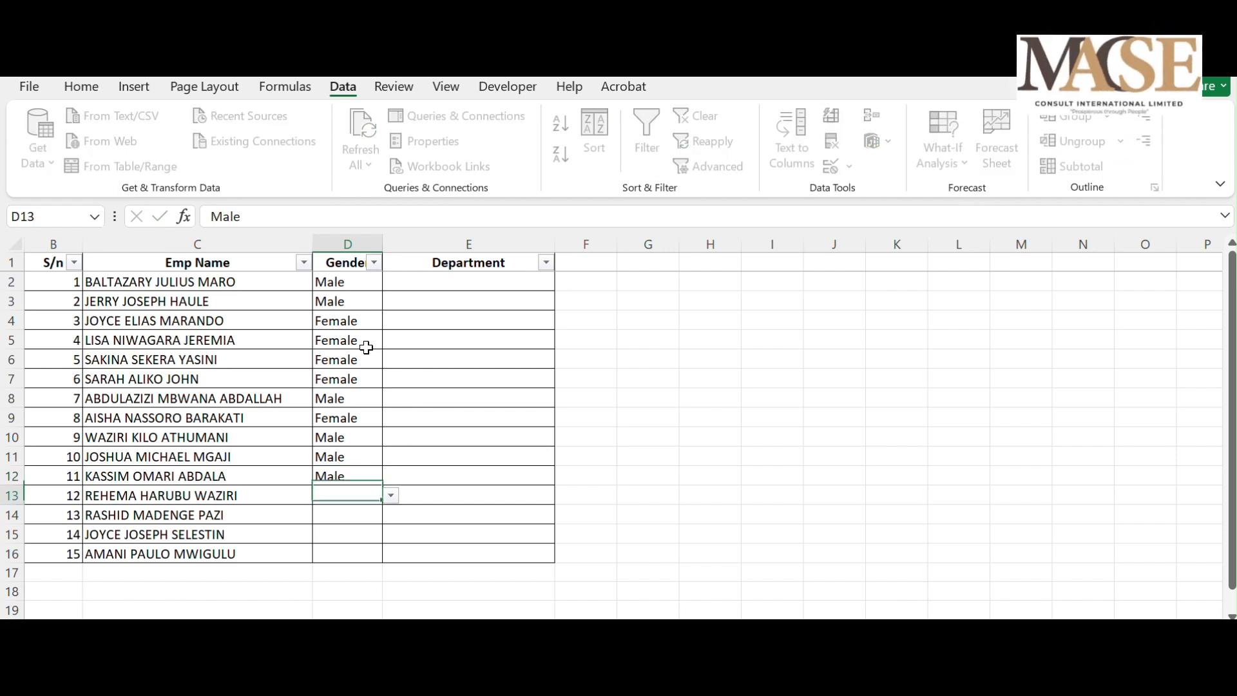
pyautogui.write('female')
pyautogui.press('Return')
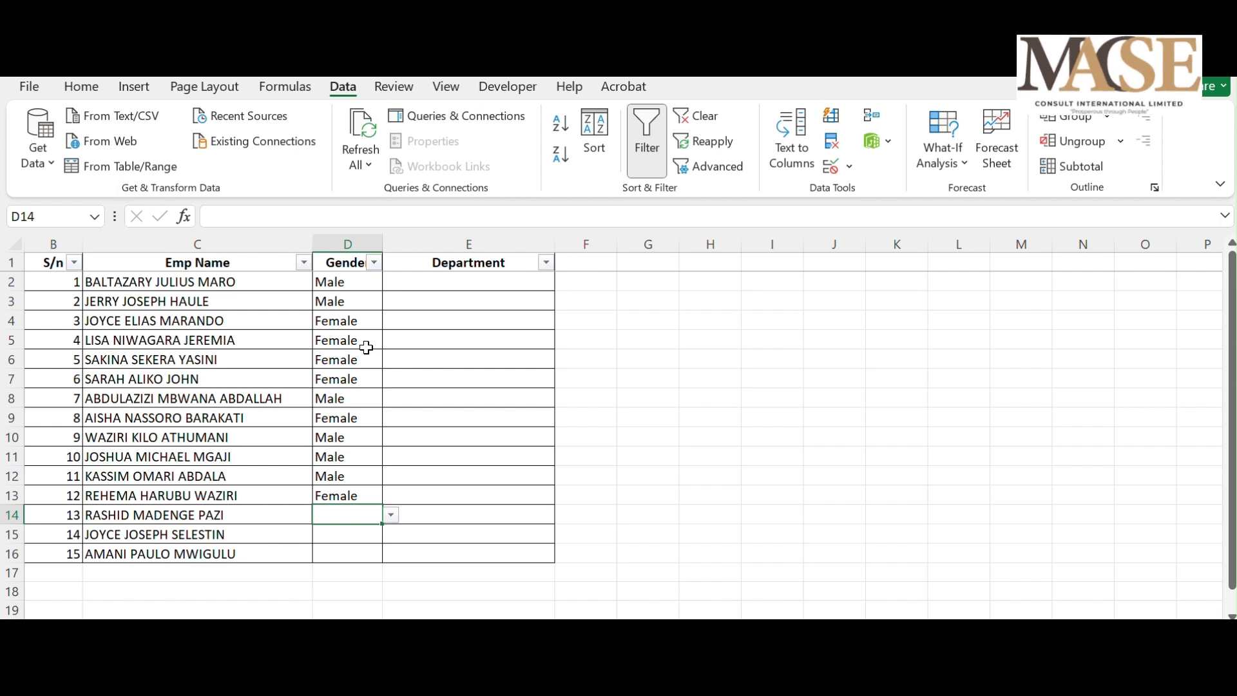
# Try to enter the abbreviation M in Gender cell D14 to test the validation, and cancel the entry
pyautogui.write('M')
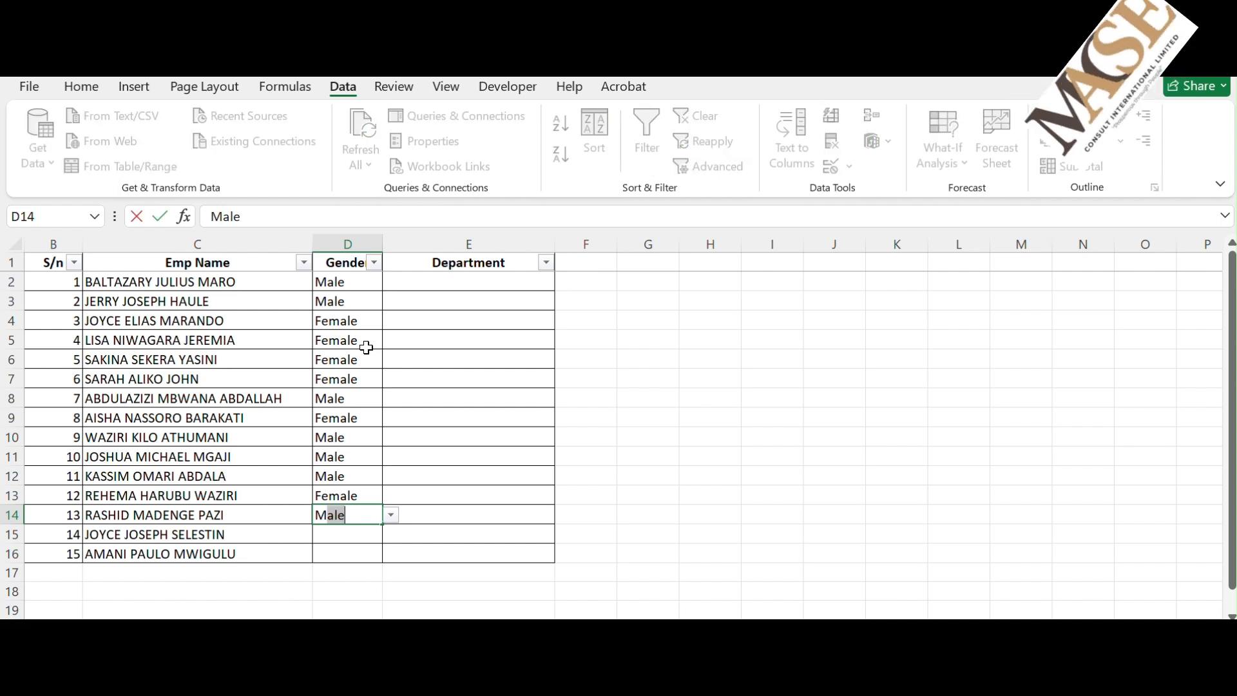
pyautogui.press('BackSpace')
pyautogui.press('Return')
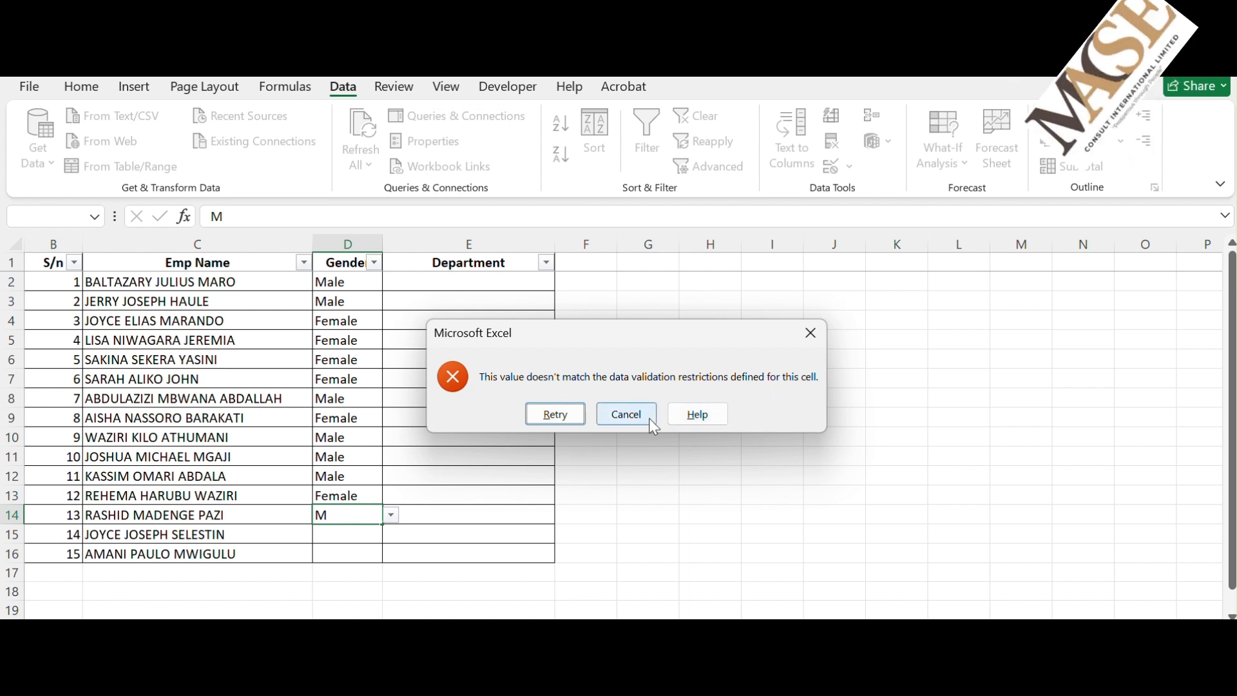
pyautogui.click(628, 419)
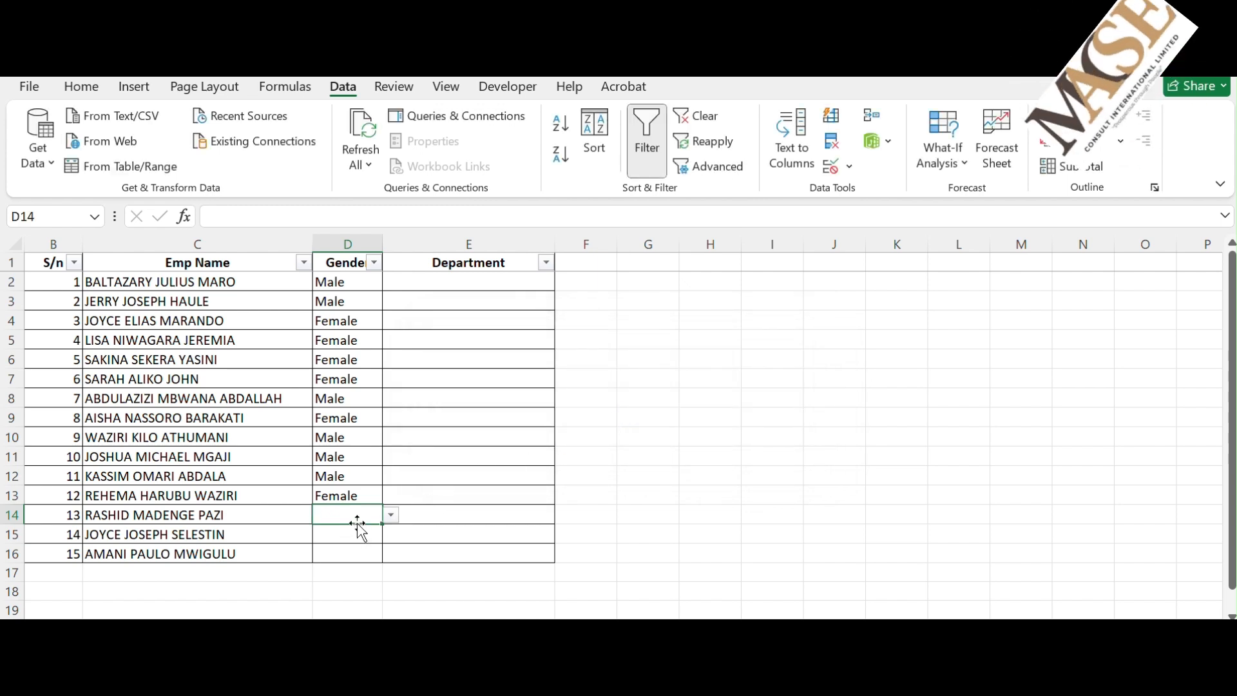
# Enter Male in Gender cell D14, Female in D15 and Male in D16
pyautogui.write('male')
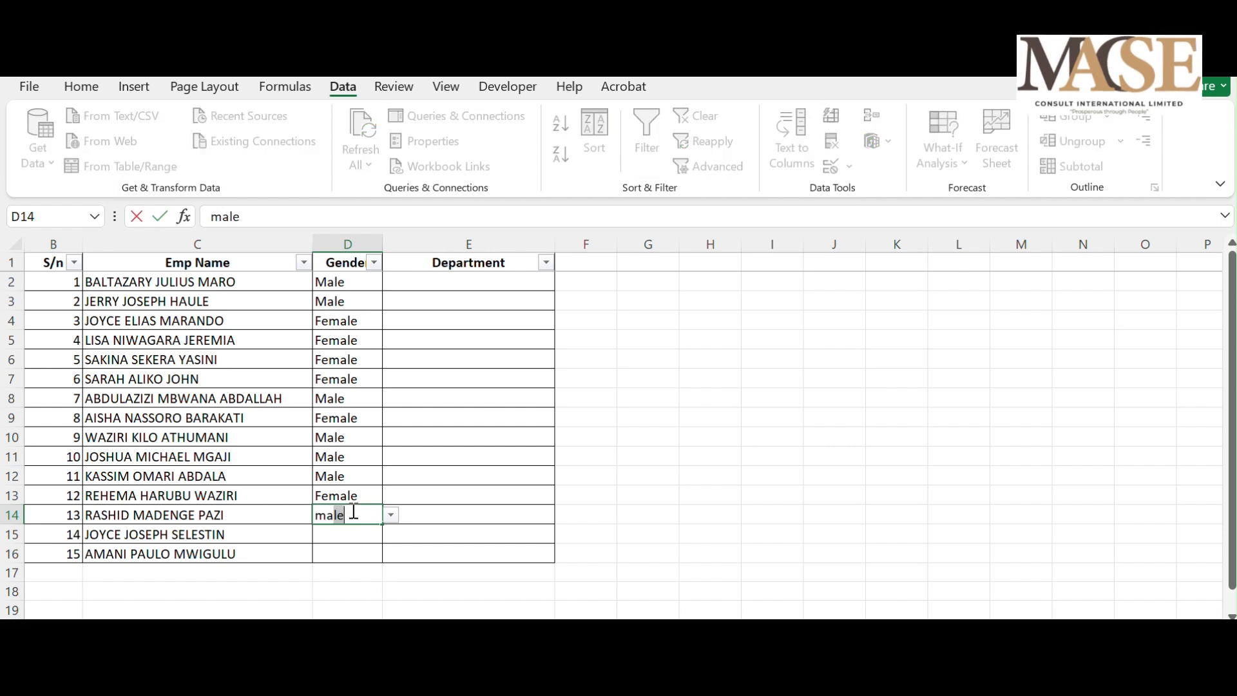
pyautogui.press('Return')
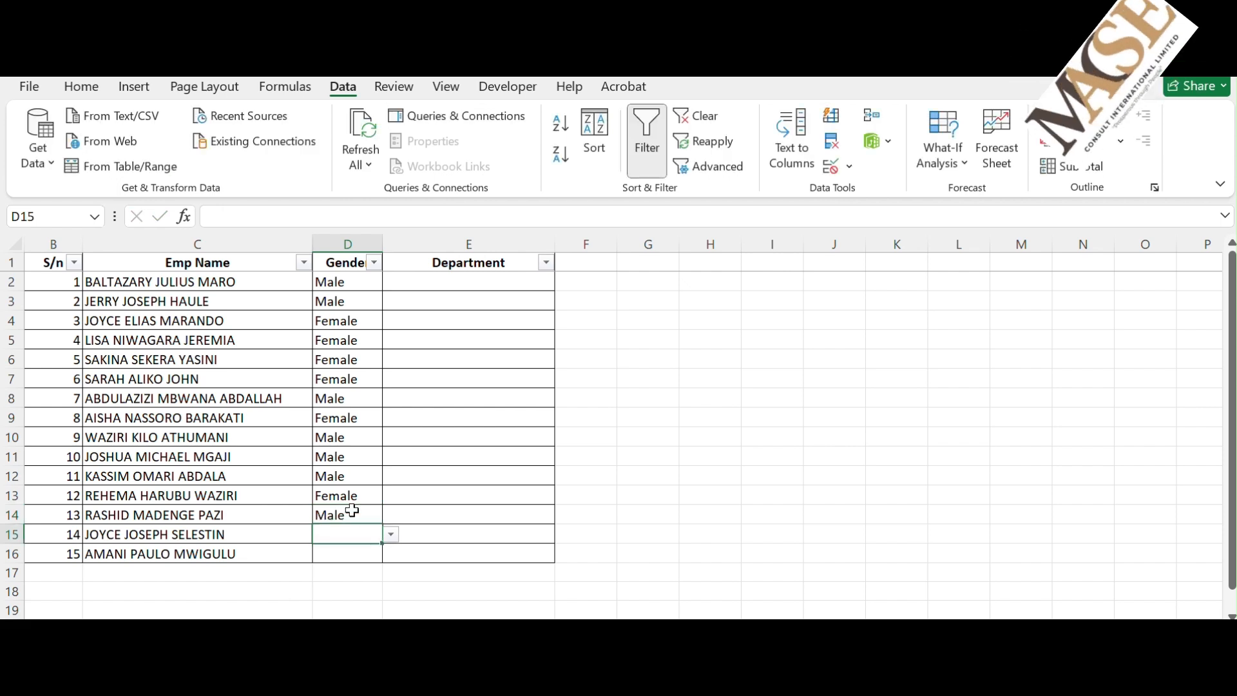
pyautogui.write('female')
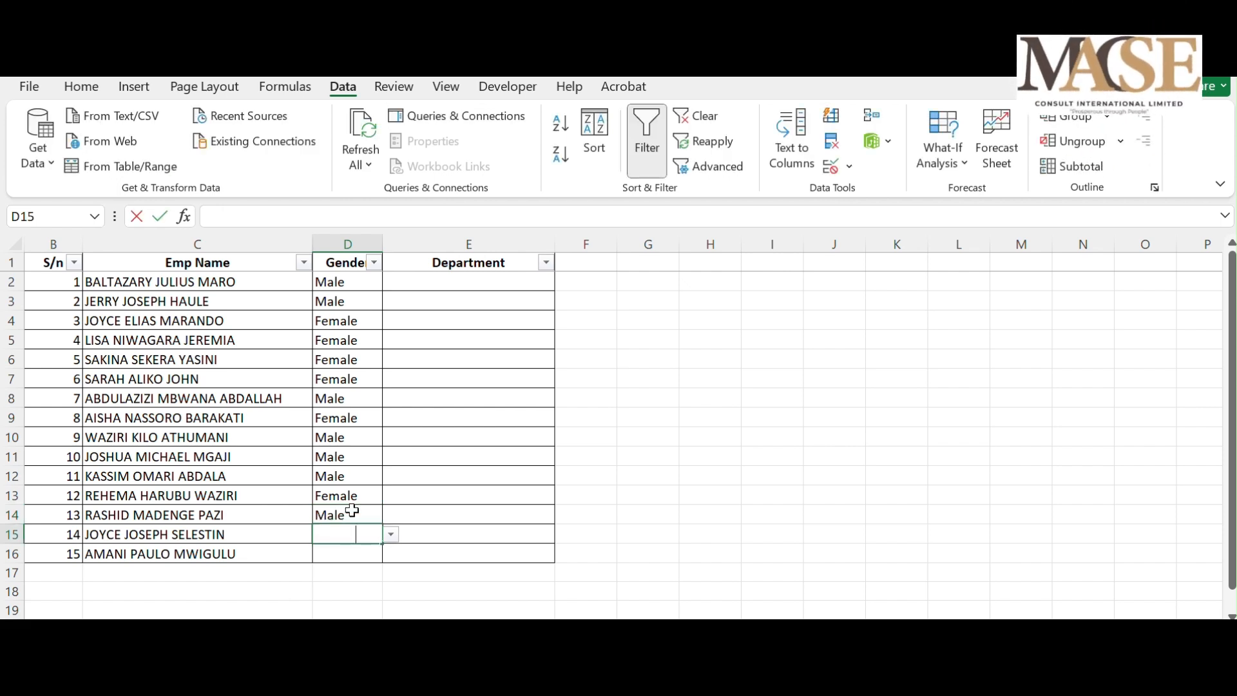
pyautogui.press('Return')
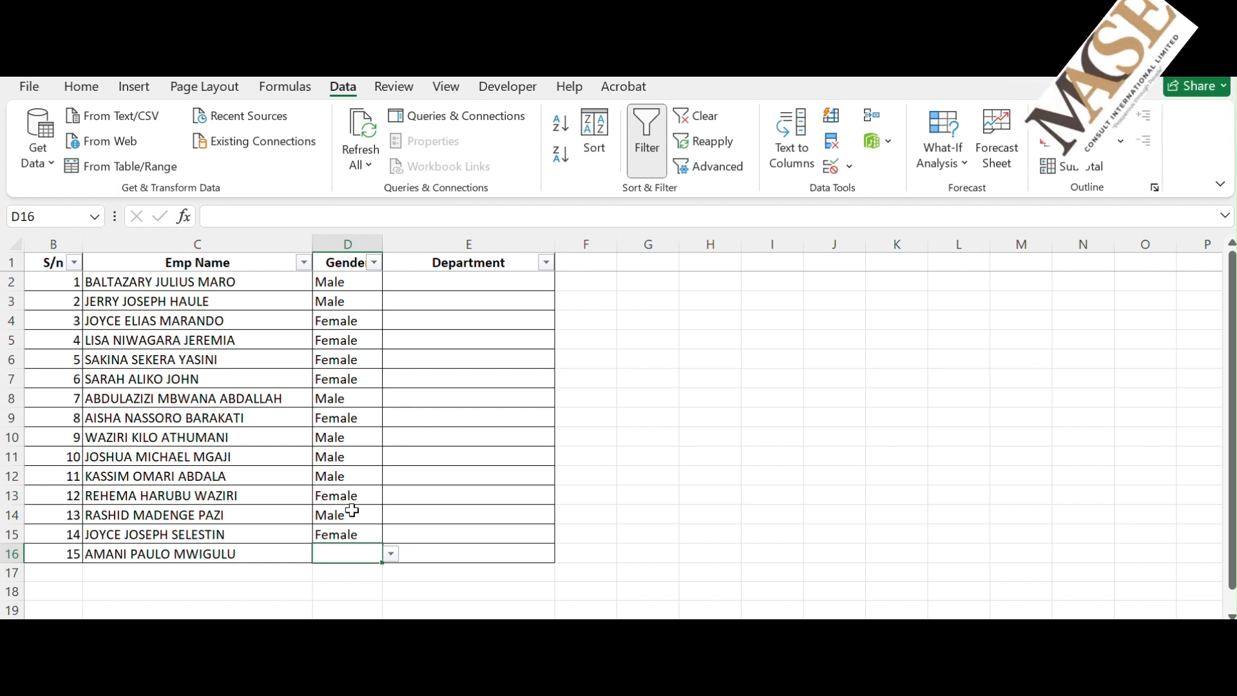
pyautogui.write('male')
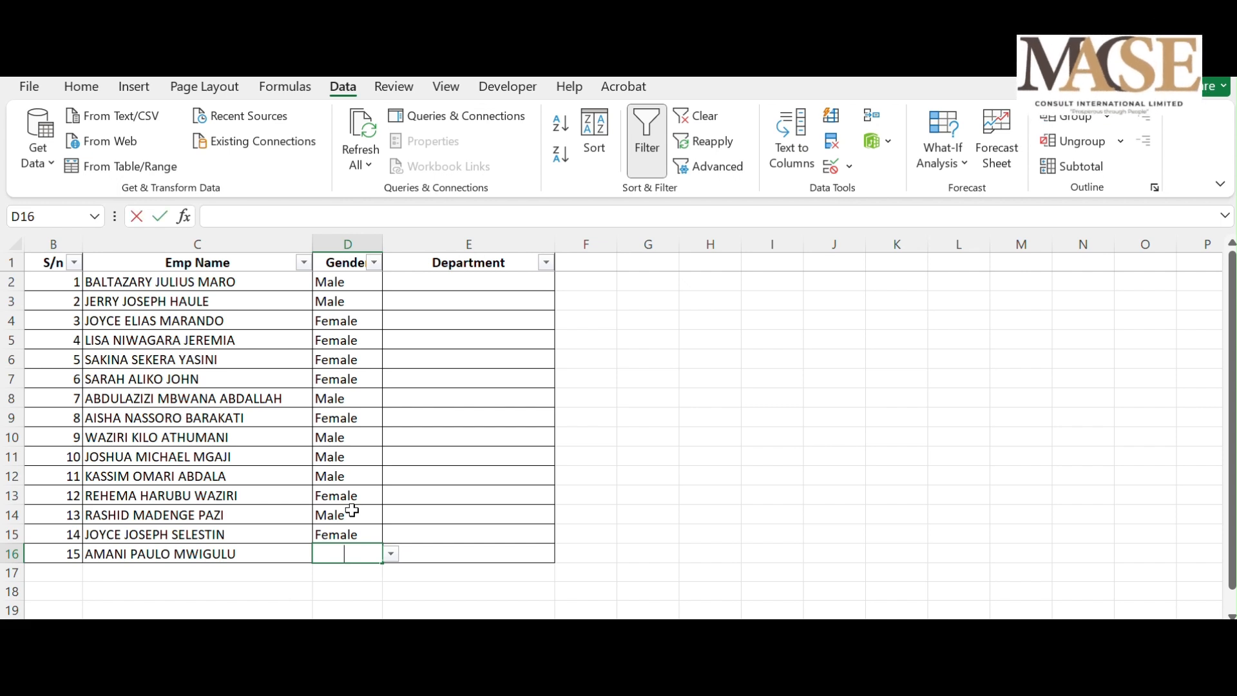
pyautogui.press('Return')
pyautogui.press('Up')
pyautogui.press('Up')
pyautogui.press('Up')
pyautogui.press('Up')
pyautogui.press('Up')
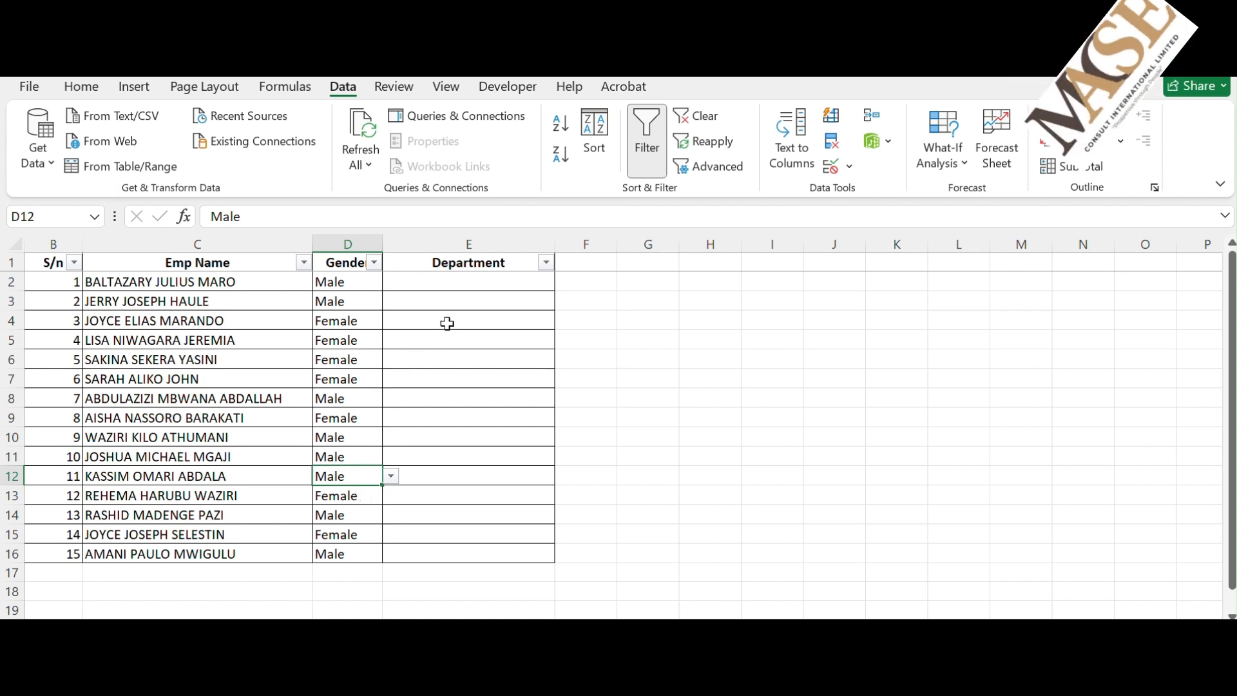
# Open Data Validation for the empty Department cells E2:E16 and set the allowed values to List
pyautogui.click(458, 290)
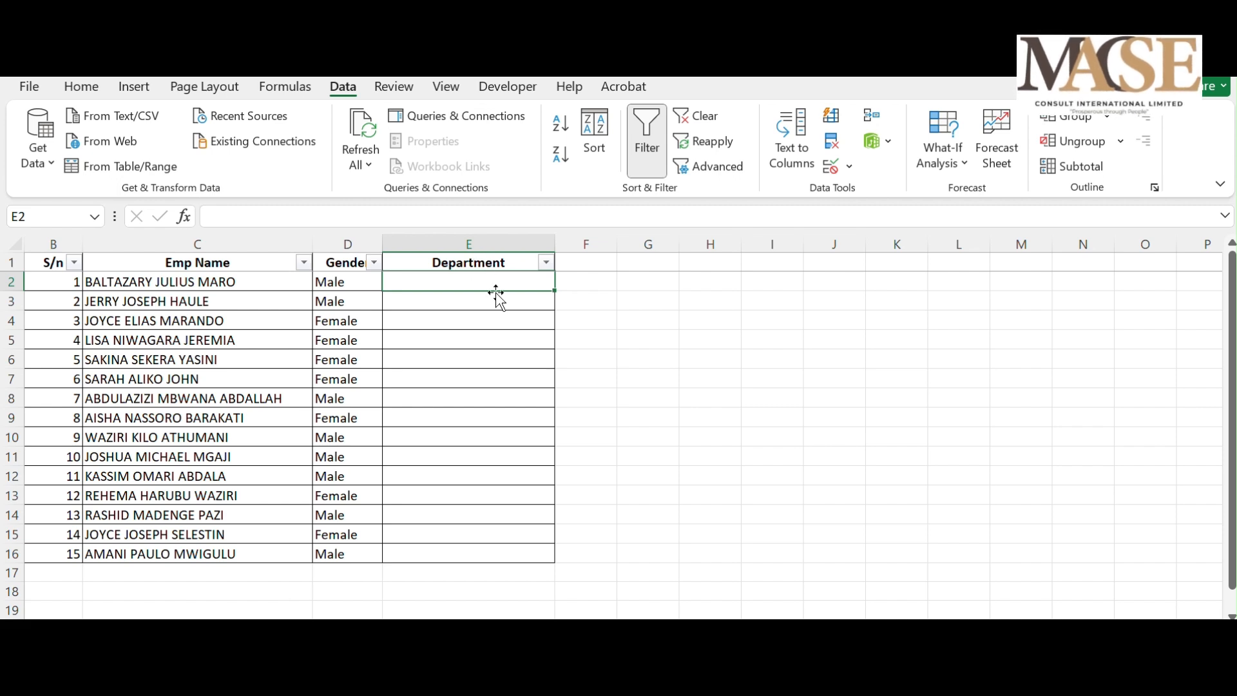
pyautogui.moveTo(484, 280); pyautogui.dragTo(493, 552)
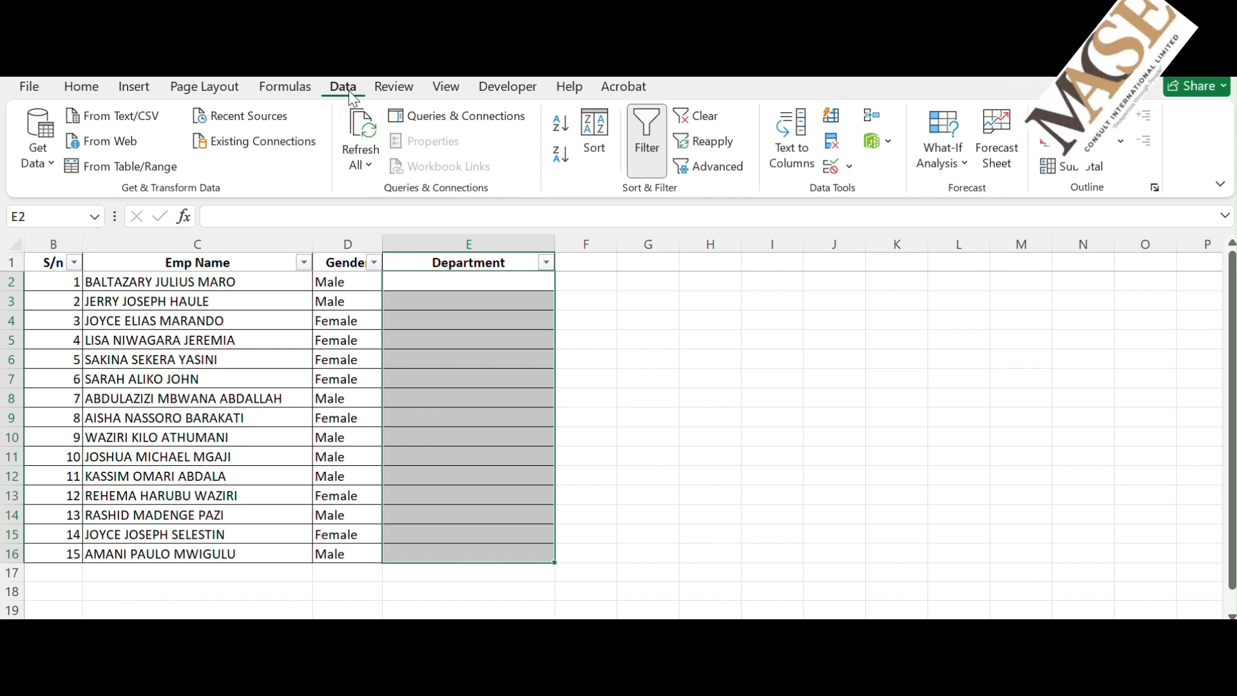
pyautogui.click(849, 167)
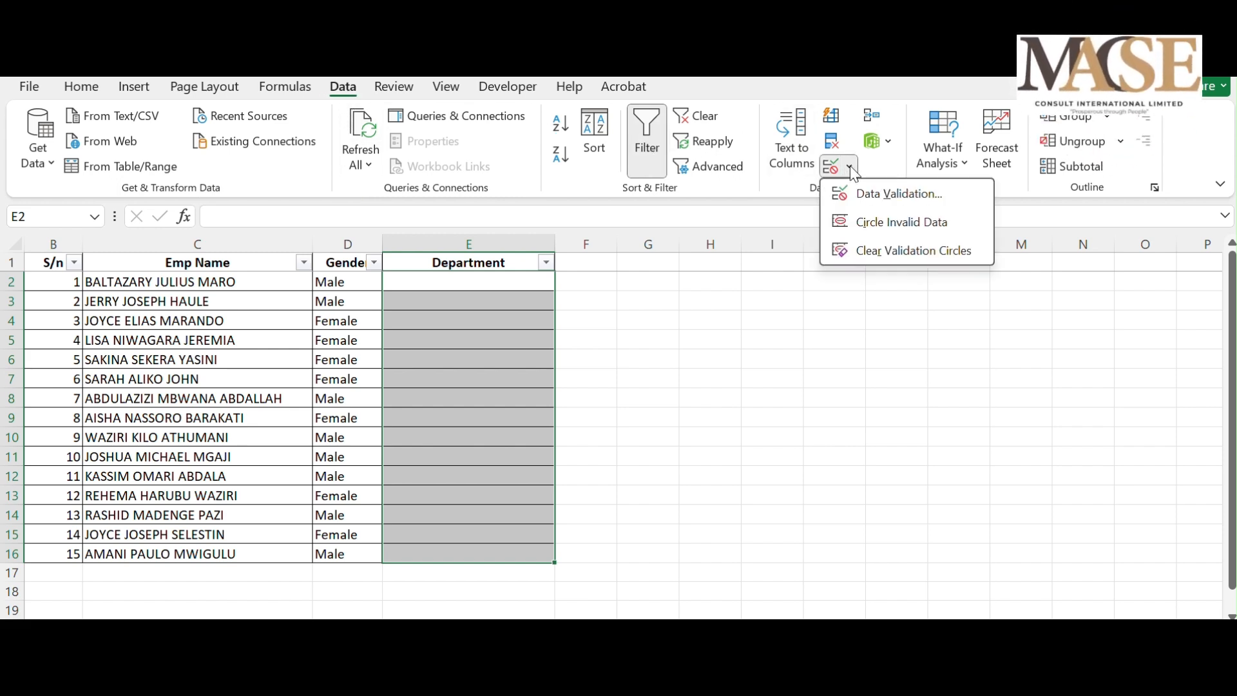
pyautogui.click(887, 196)
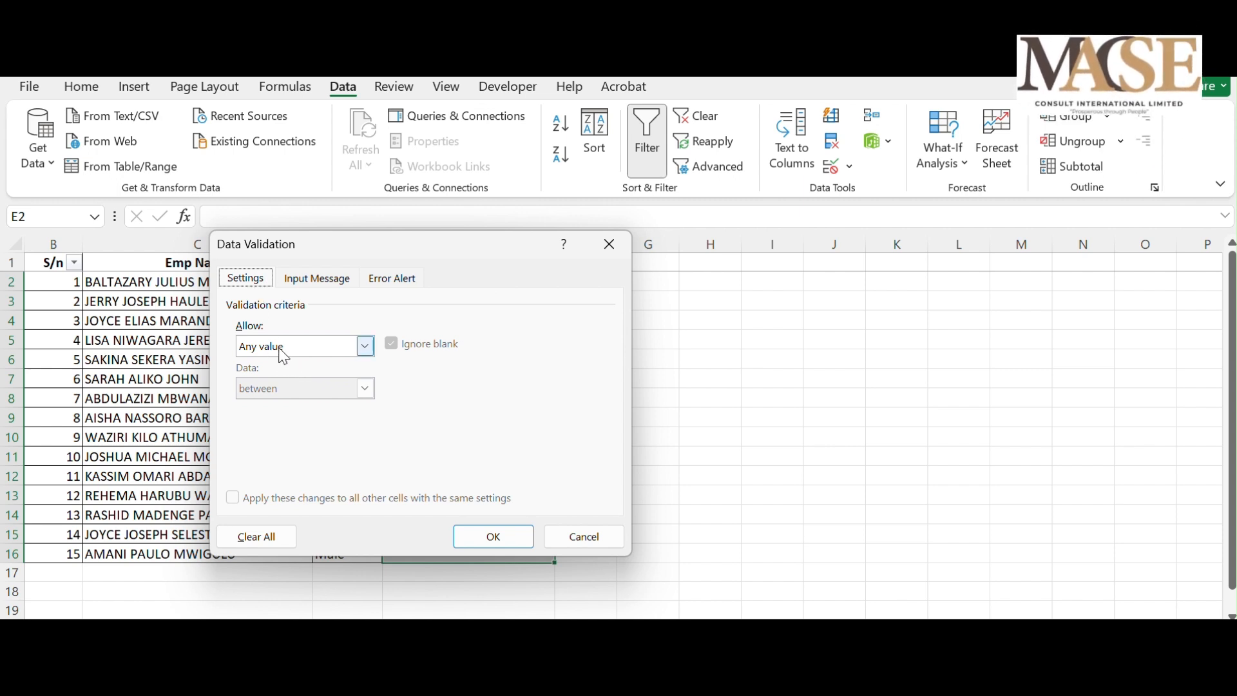
pyautogui.click(363, 348)
pyautogui.click(271, 405)
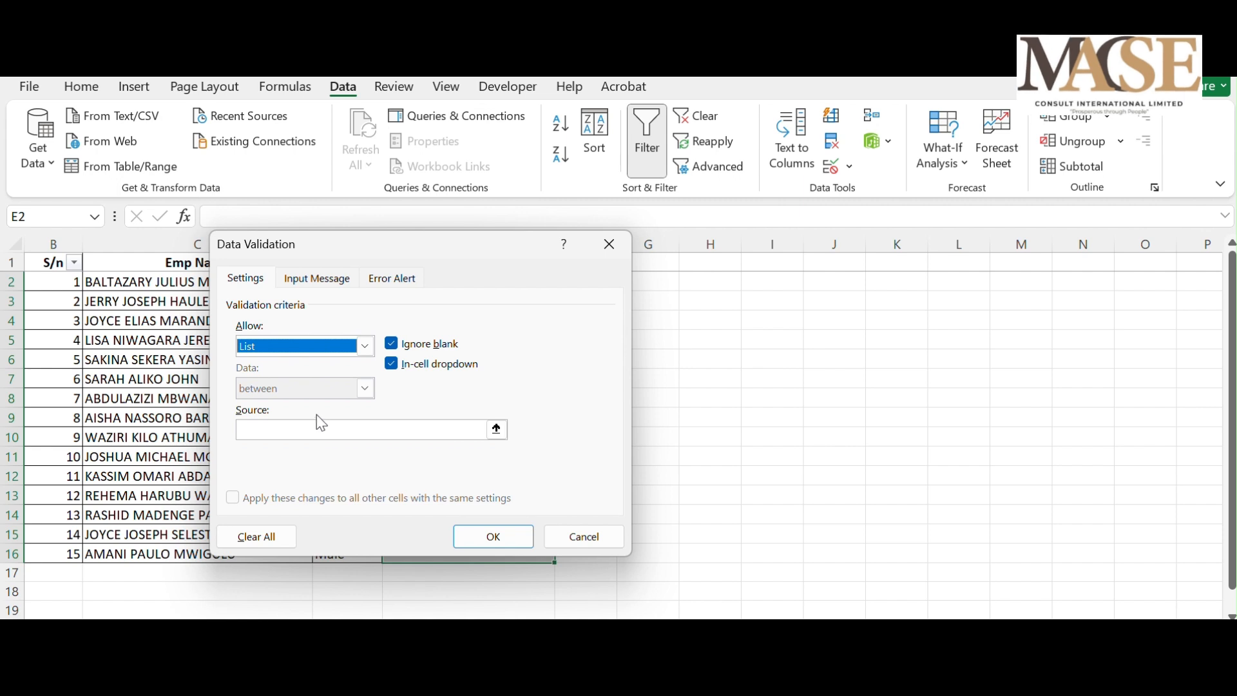
# Set the Department validation source to cells A2:A6 of the Data Validation List sheet and apply the rule
pyautogui.click(292, 431)
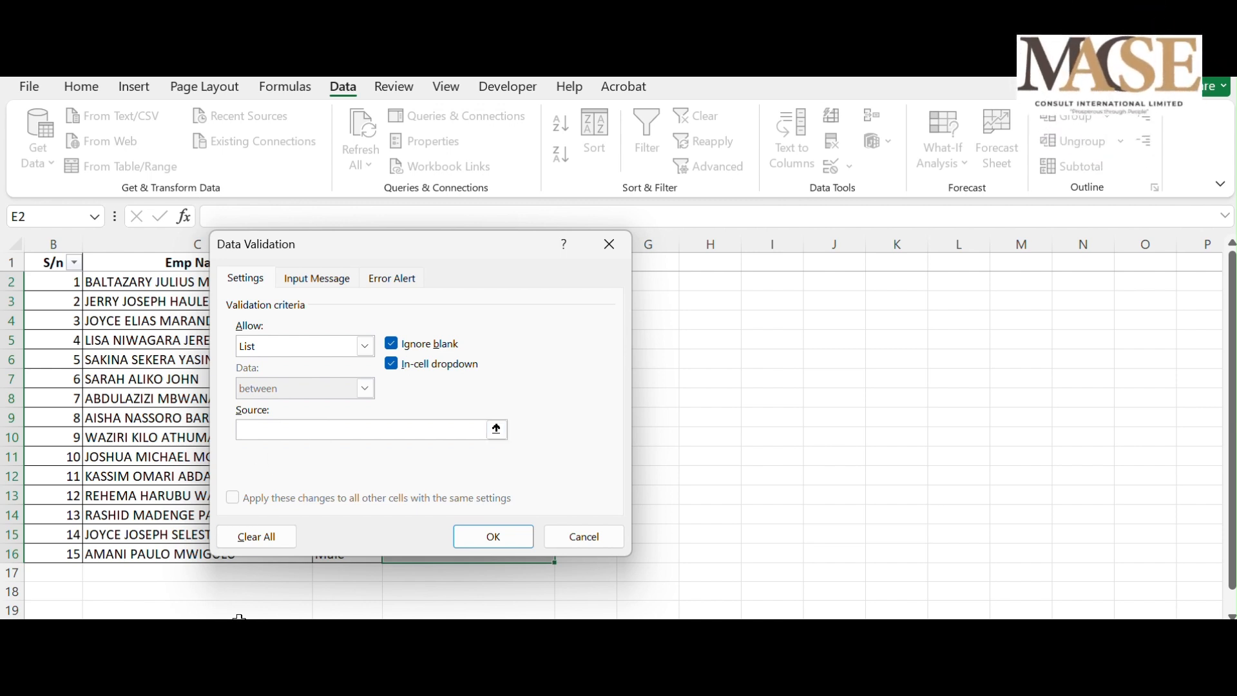
pyautogui.click(213, 628)
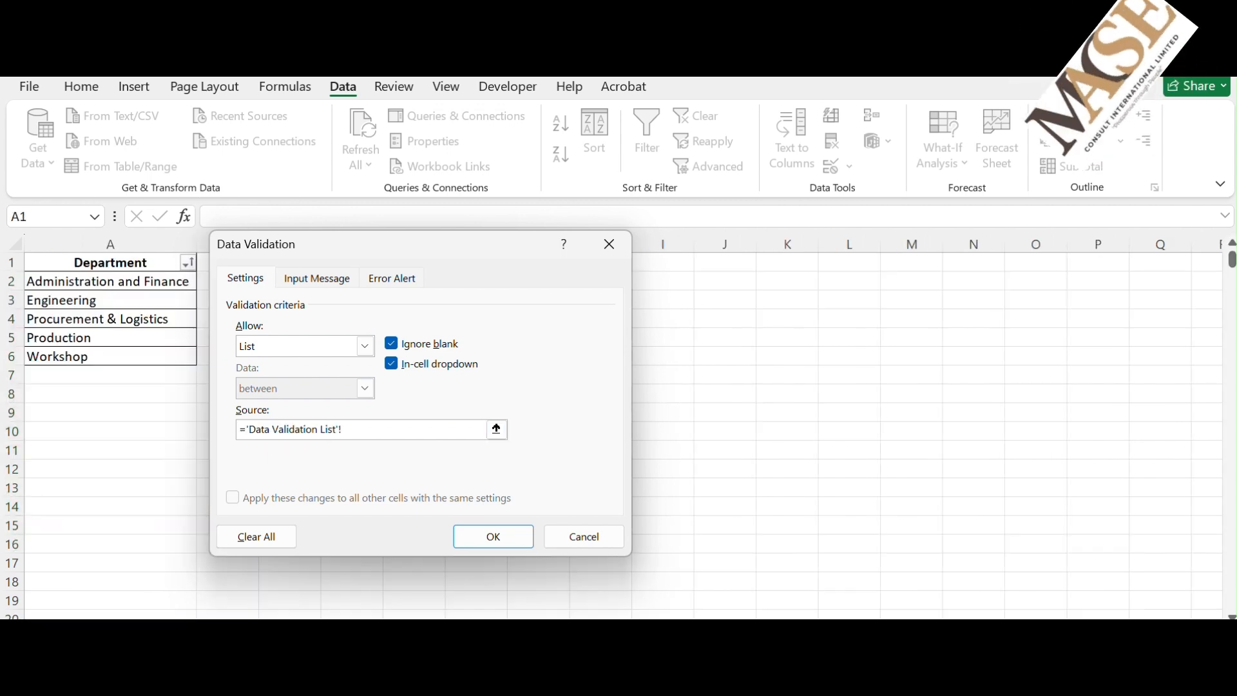
pyautogui.click(100, 282)
pyautogui.moveTo(100, 282); pyautogui.dragTo(100, 307)
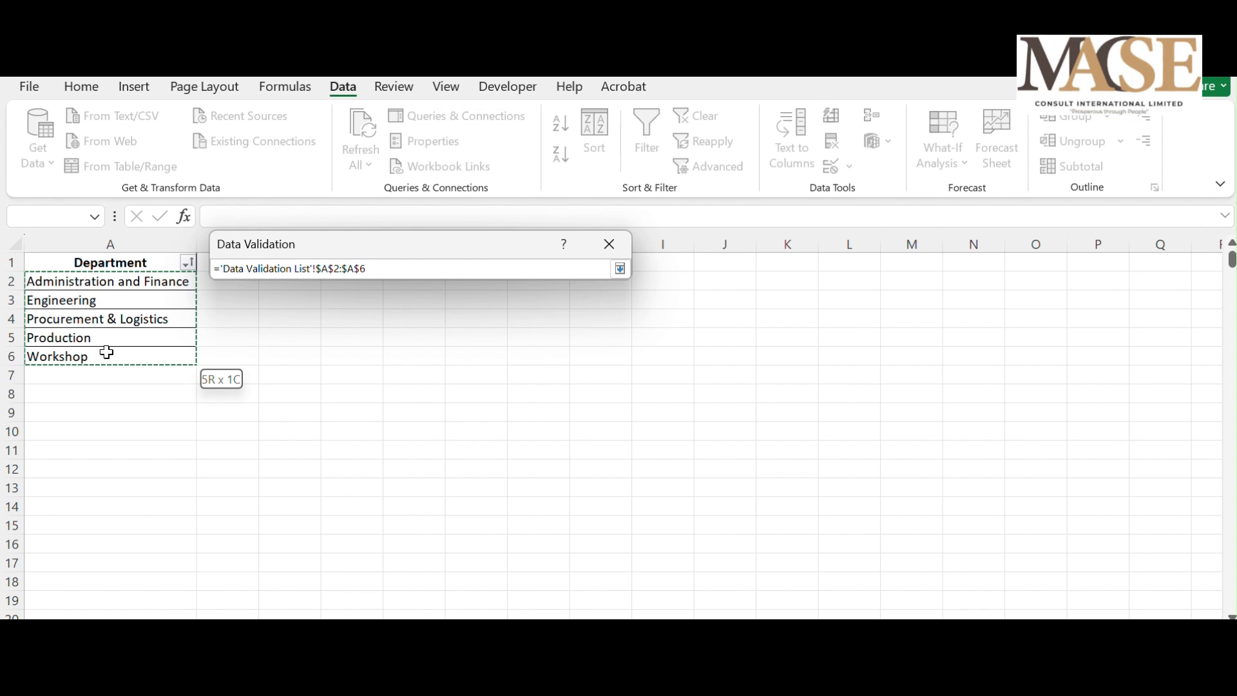
pyautogui.moveTo(106, 353); pyautogui.dragTo(106, 353)
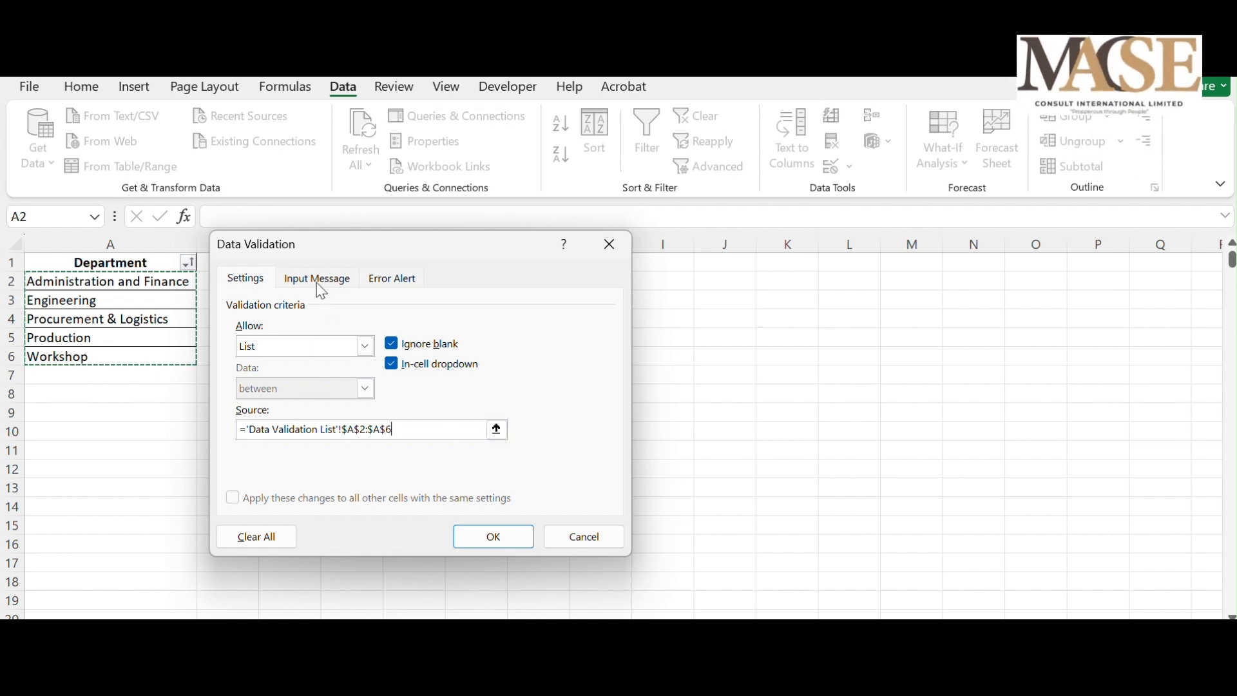
pyautogui.click(506, 540)
# Choose Administration and Finance for Department cell E2 and Engineering for E3 from their drop-down lists
pyautogui.click(475, 284)
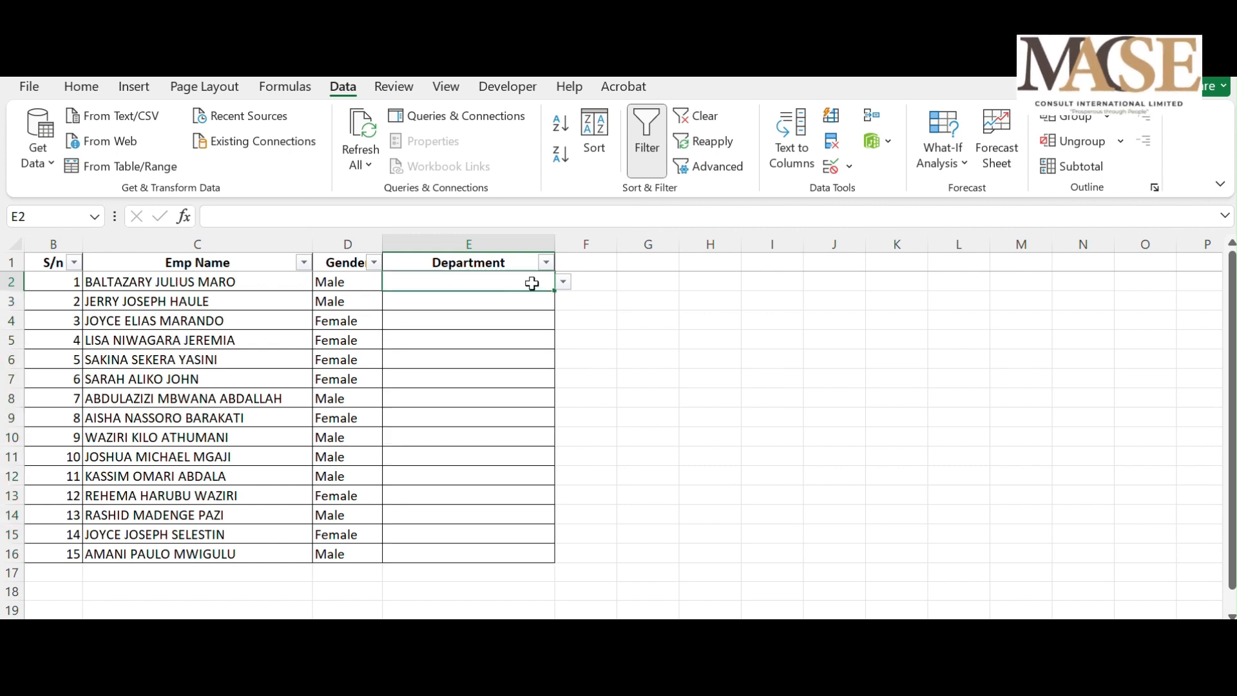
pyautogui.click(508, 300)
pyautogui.click(512, 282)
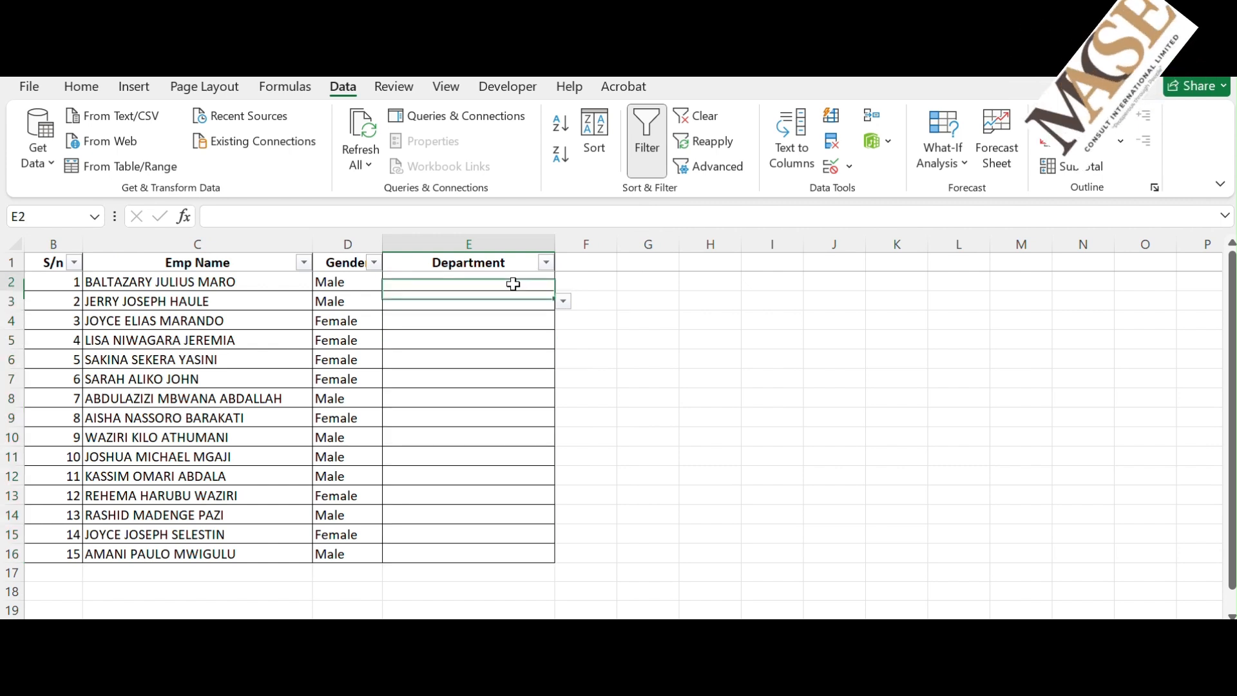
pyautogui.click(563, 283)
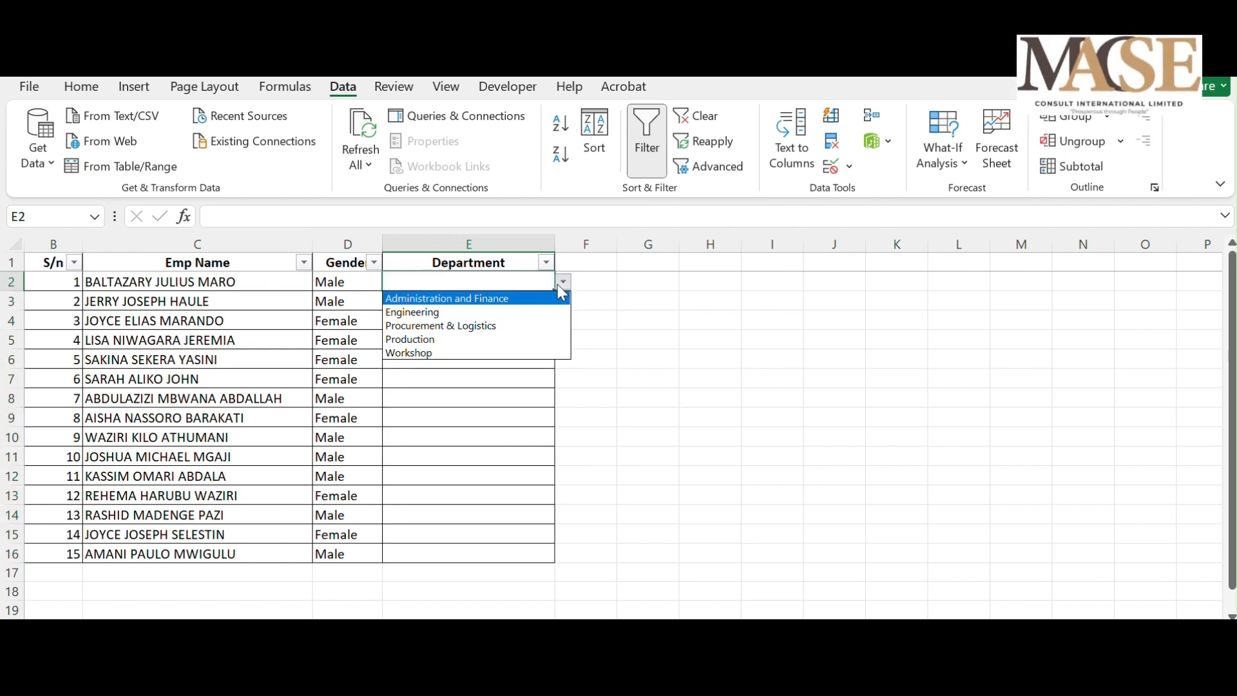
pyautogui.click(488, 298)
pyautogui.click(496, 304)
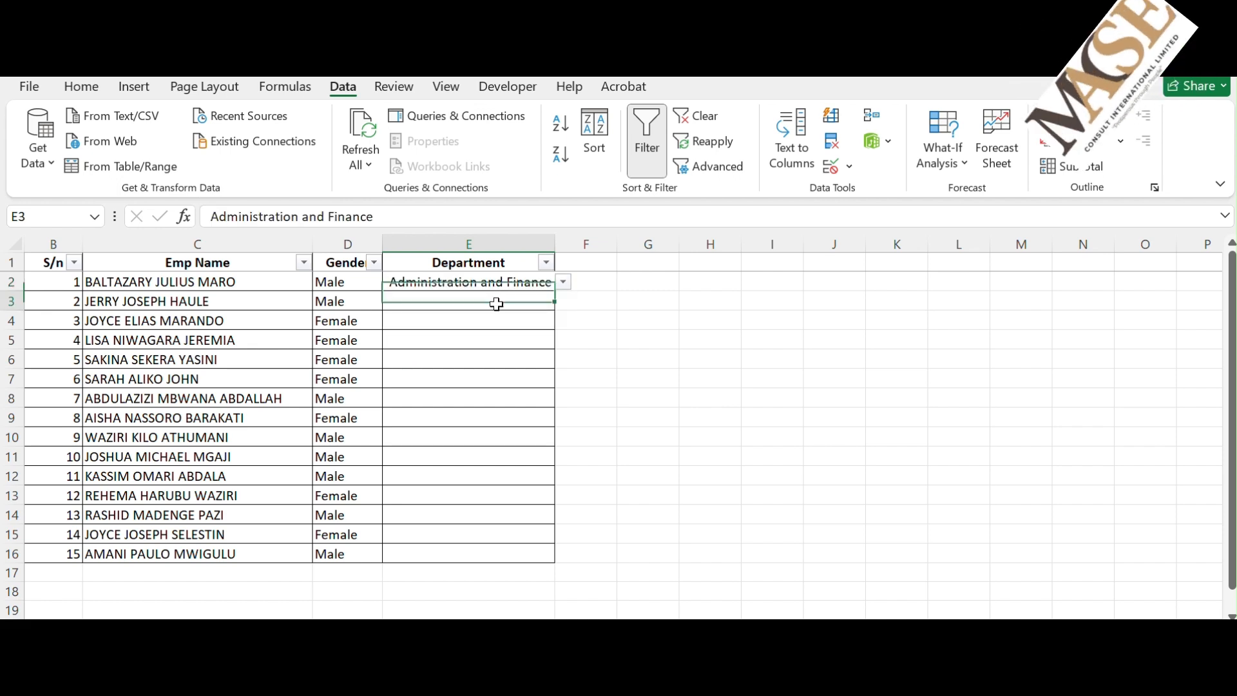
pyautogui.click(562, 303)
pyautogui.click(493, 334)
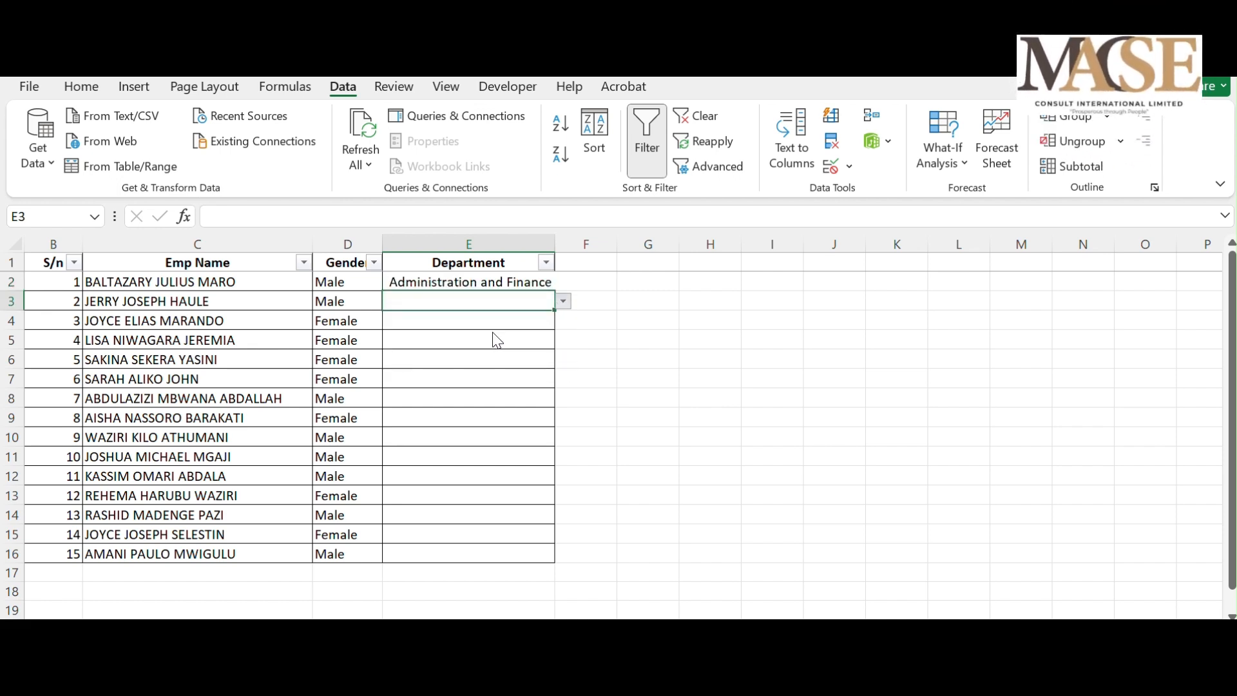
# Choose Procurement & Logistics for Department cell E4, Production for E5 and Workshop for E6 from their drop-down lists
pyautogui.click(509, 322)
pyautogui.click(563, 321)
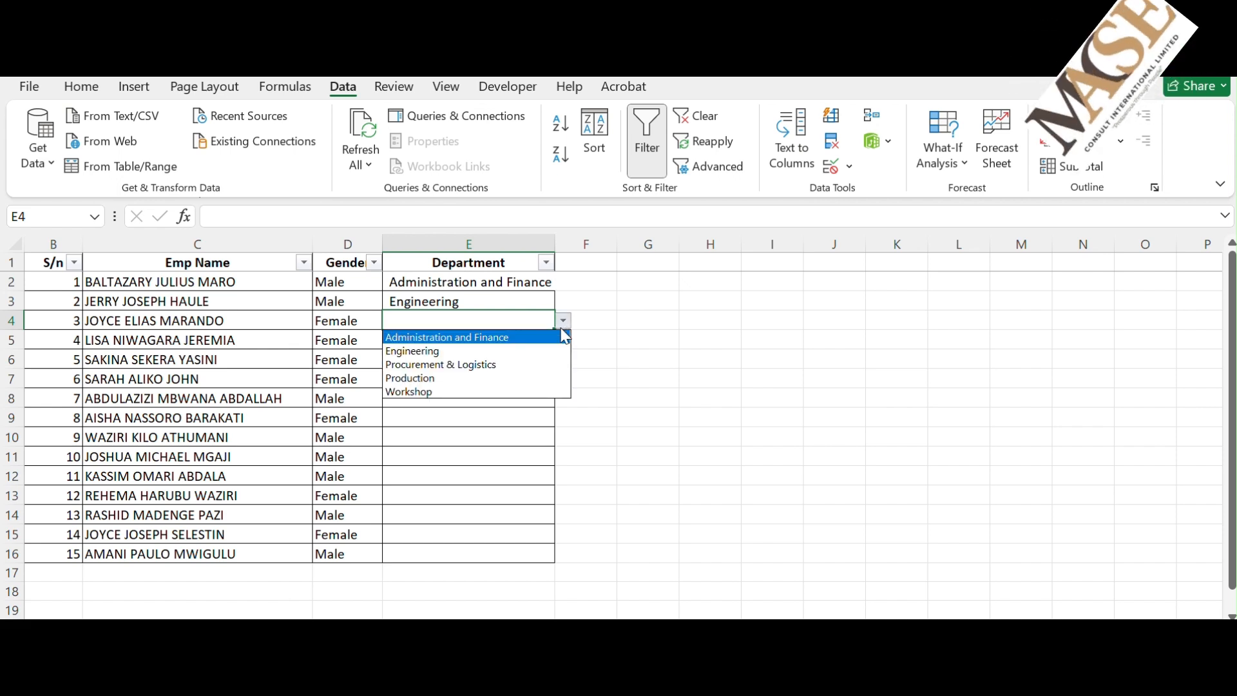
pyautogui.click(486, 364)
pyautogui.click(524, 342)
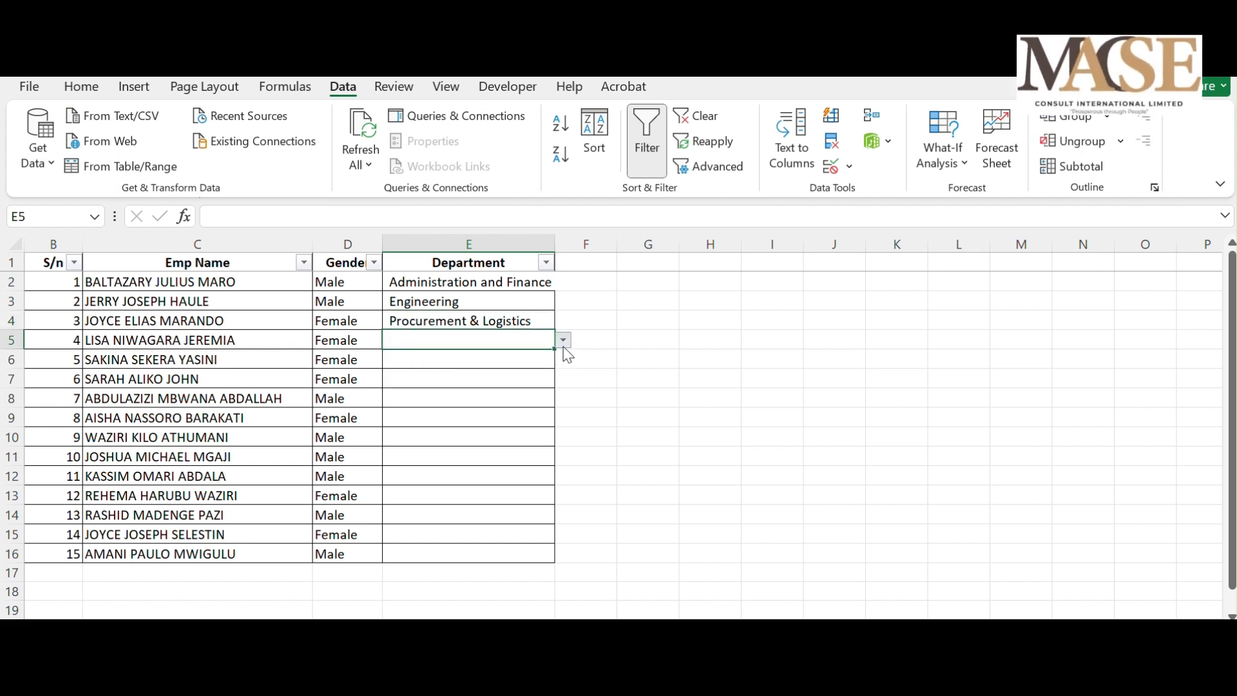
pyautogui.click(563, 341)
pyautogui.click(483, 396)
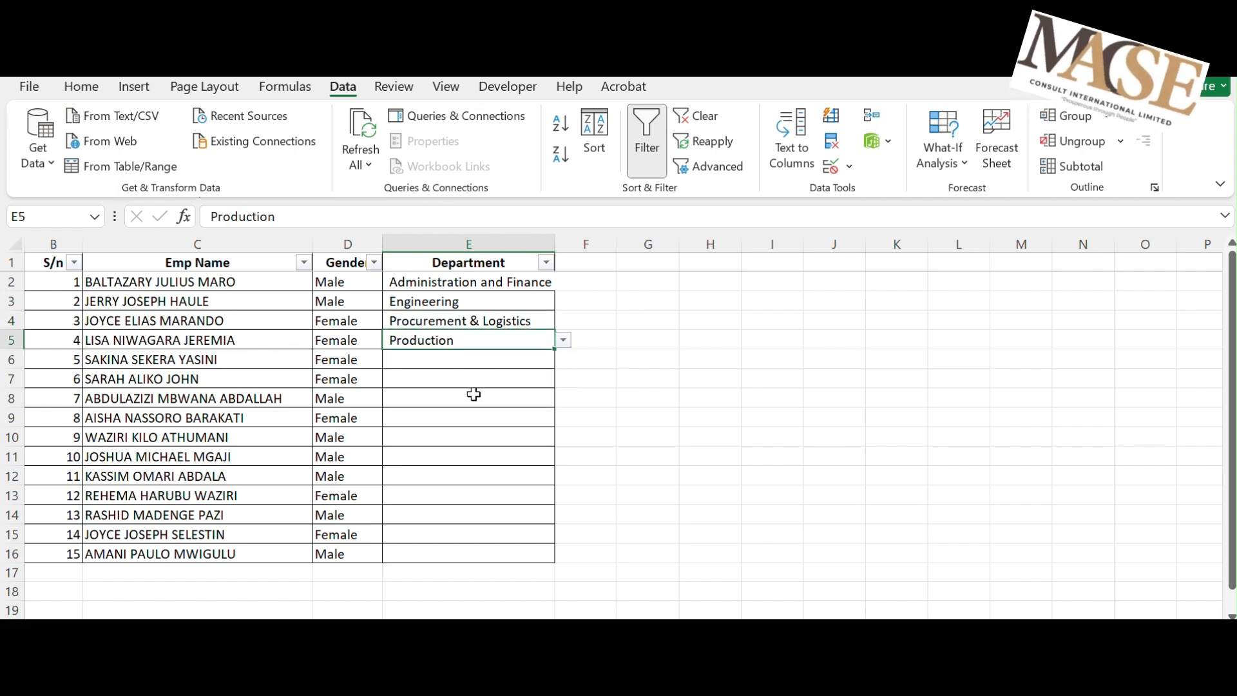
pyautogui.click(501, 361)
pyautogui.click(563, 362)
pyautogui.click(439, 431)
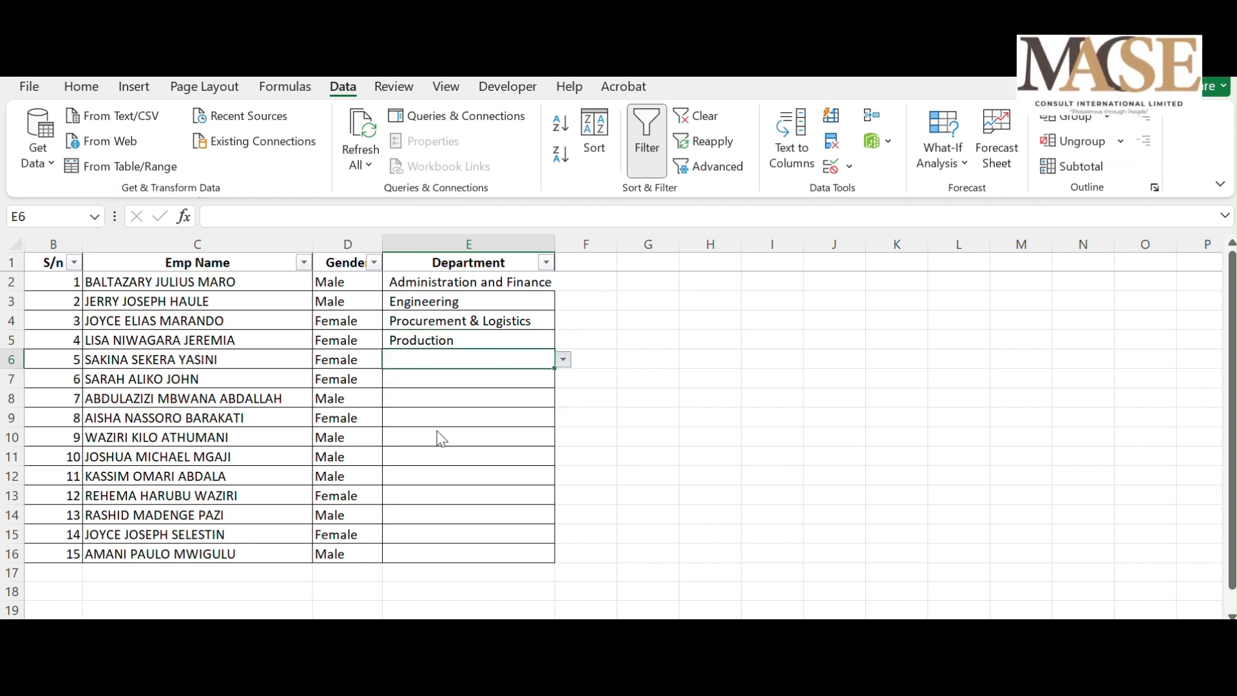
pyautogui.click(451, 416)
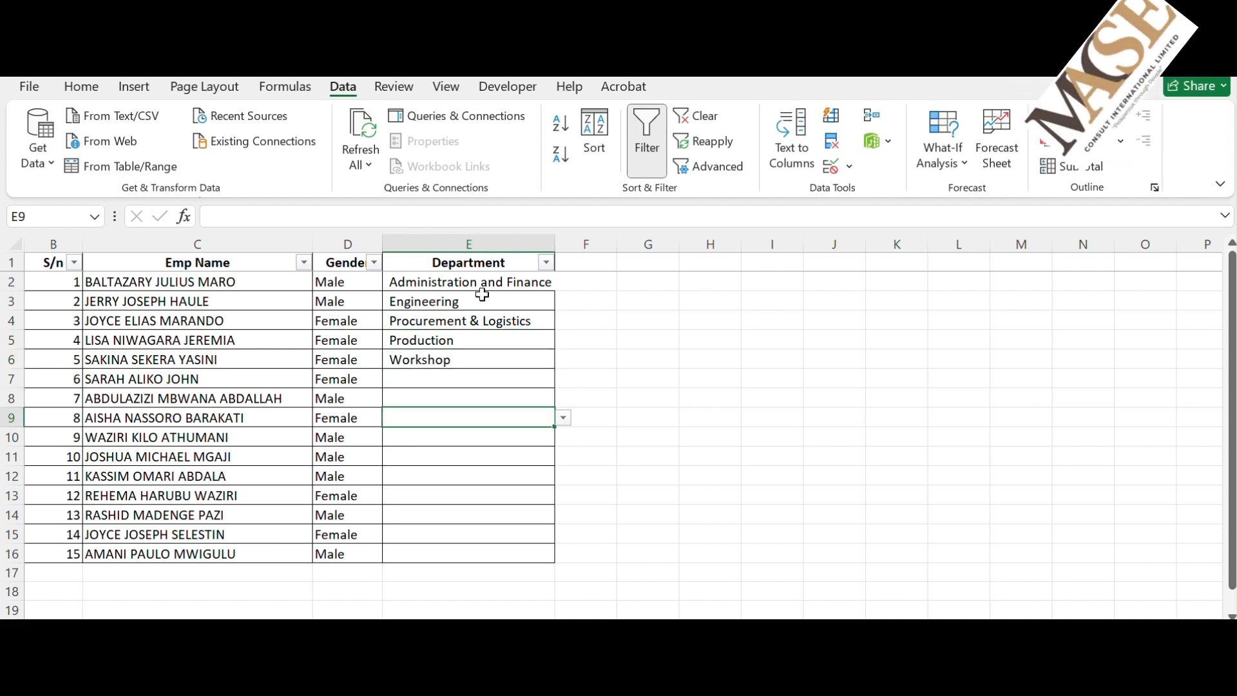
# Try to enter the abbreviation prod in Department cell E7 to test the validation, and cancel the entry
pyautogui.click(460, 379)
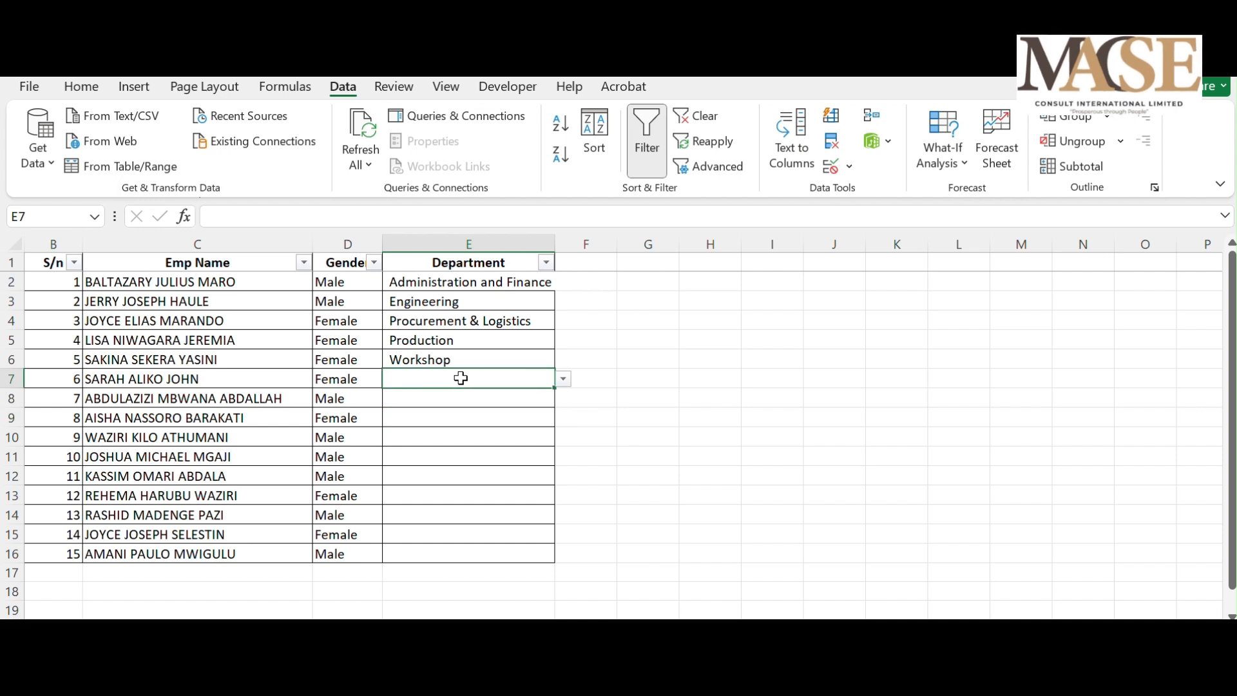
pyautogui.write('prod')
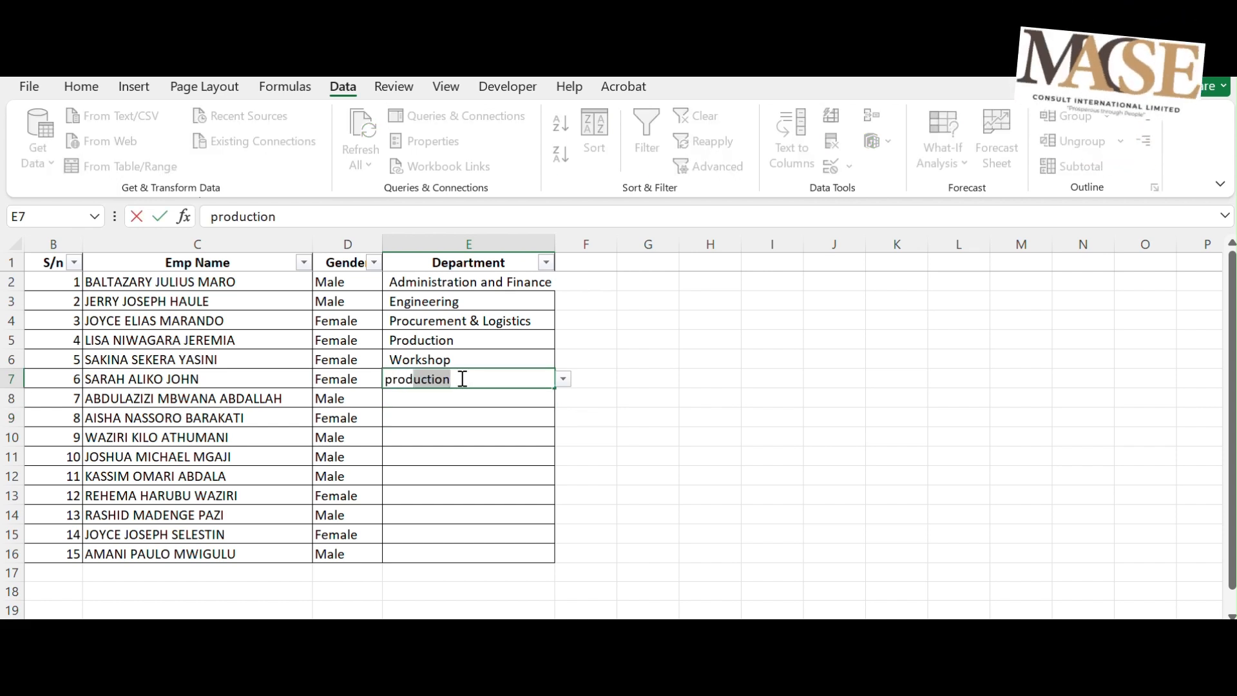
pyautogui.press('BackSpace')
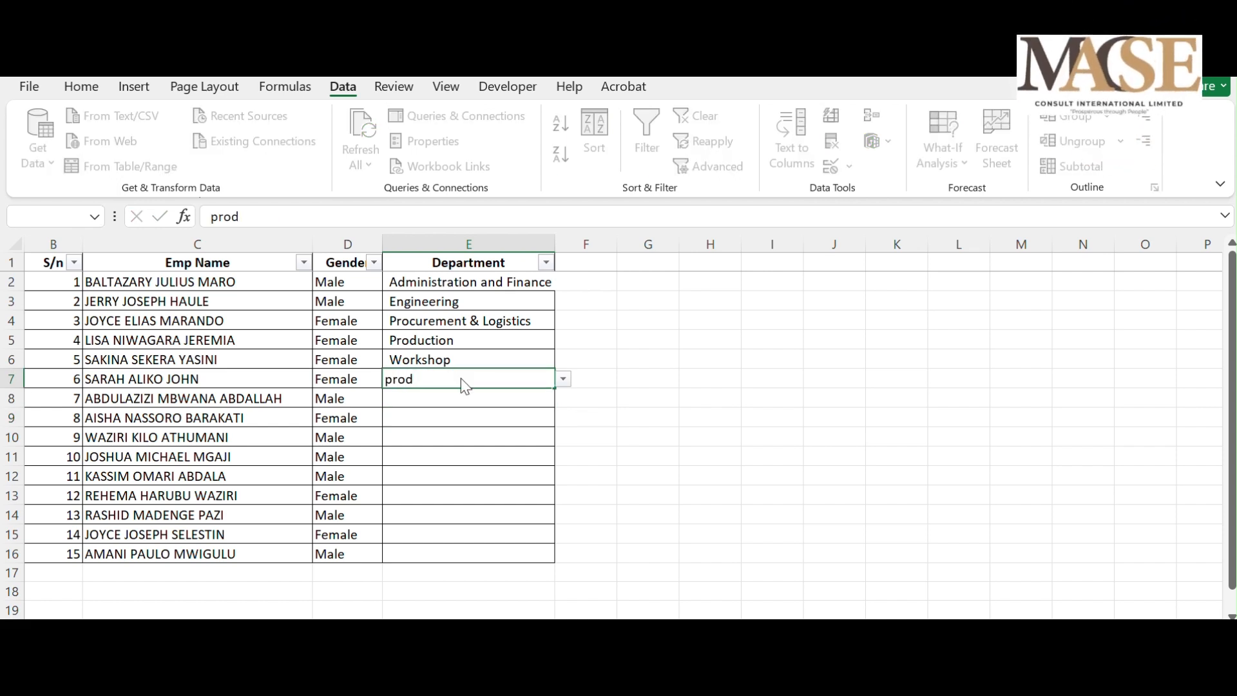
pyautogui.press('Return')
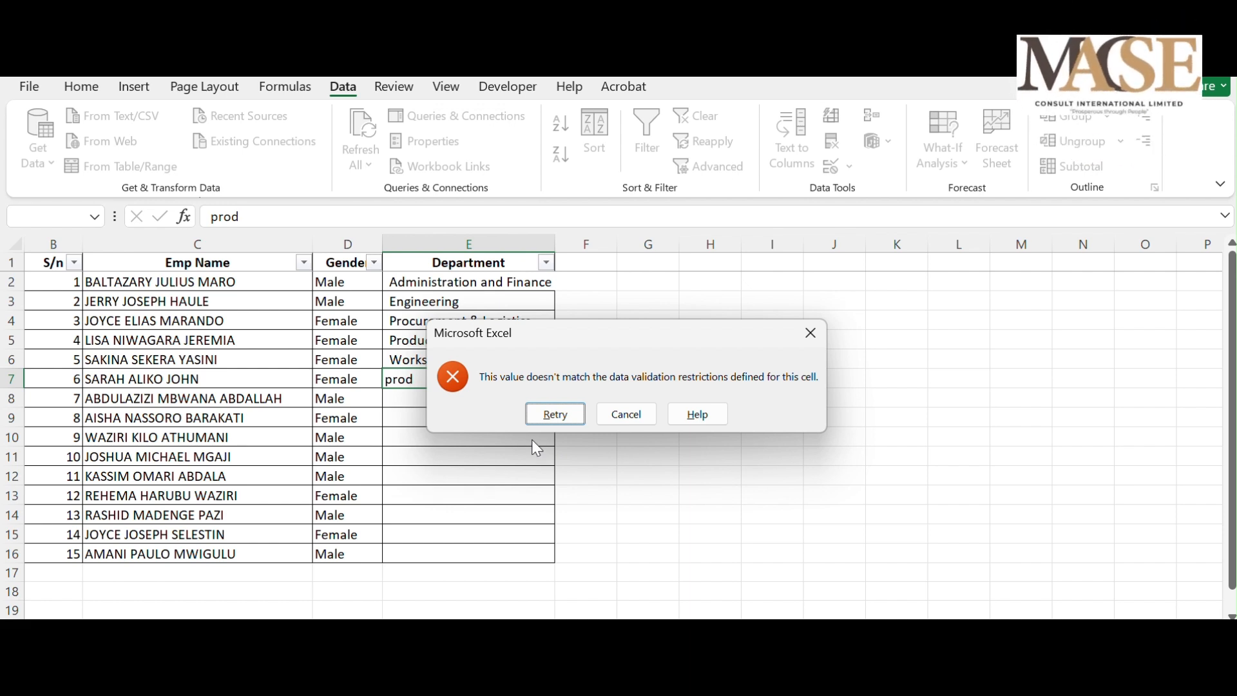
pyautogui.click(627, 413)
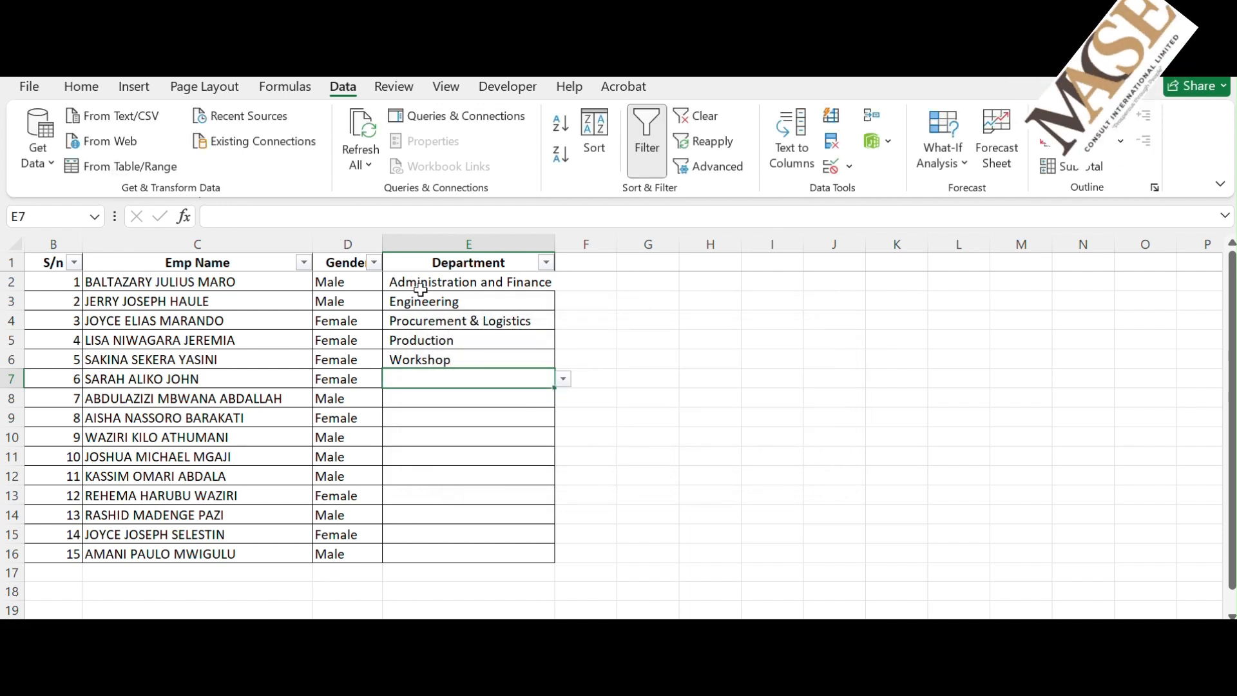
# Fill the department entries of E2:E6 down through E16 and autofit the width of the Department column
pyautogui.click(413, 321)
pyautogui.moveTo(418, 281); pyautogui.dragTo(475, 359)
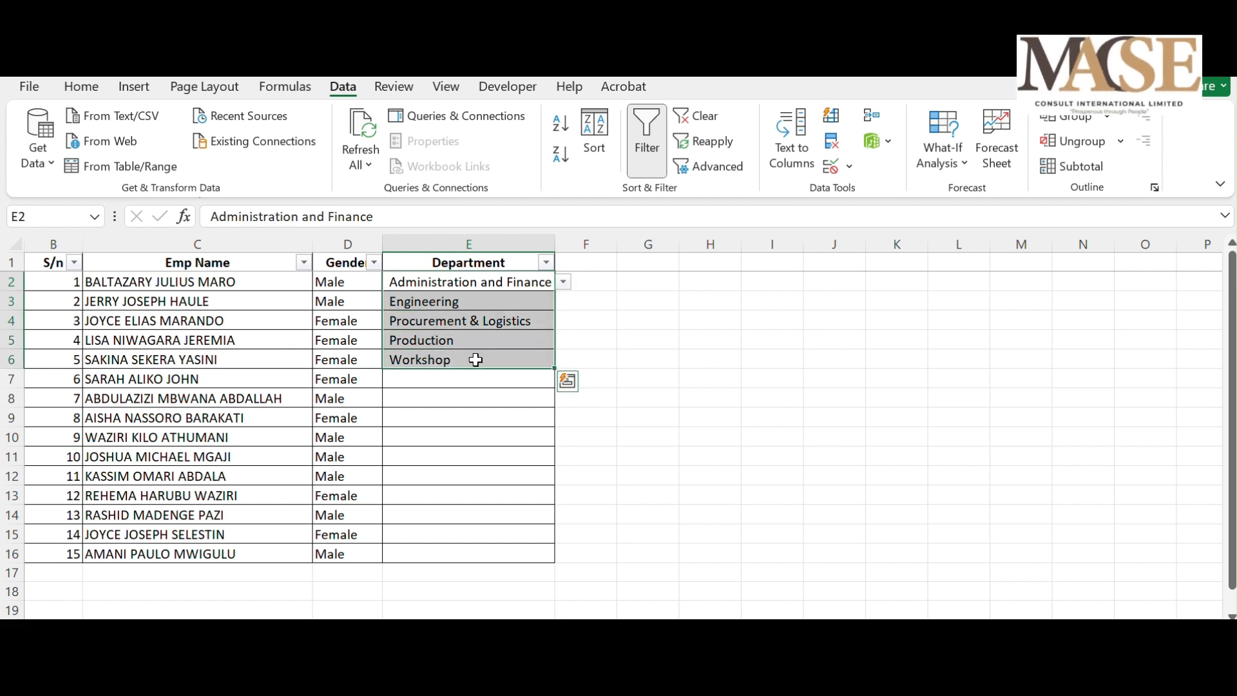
pyautogui.moveTo(556, 367); pyautogui.dragTo(523, 554)
pyautogui.click(487, 422)
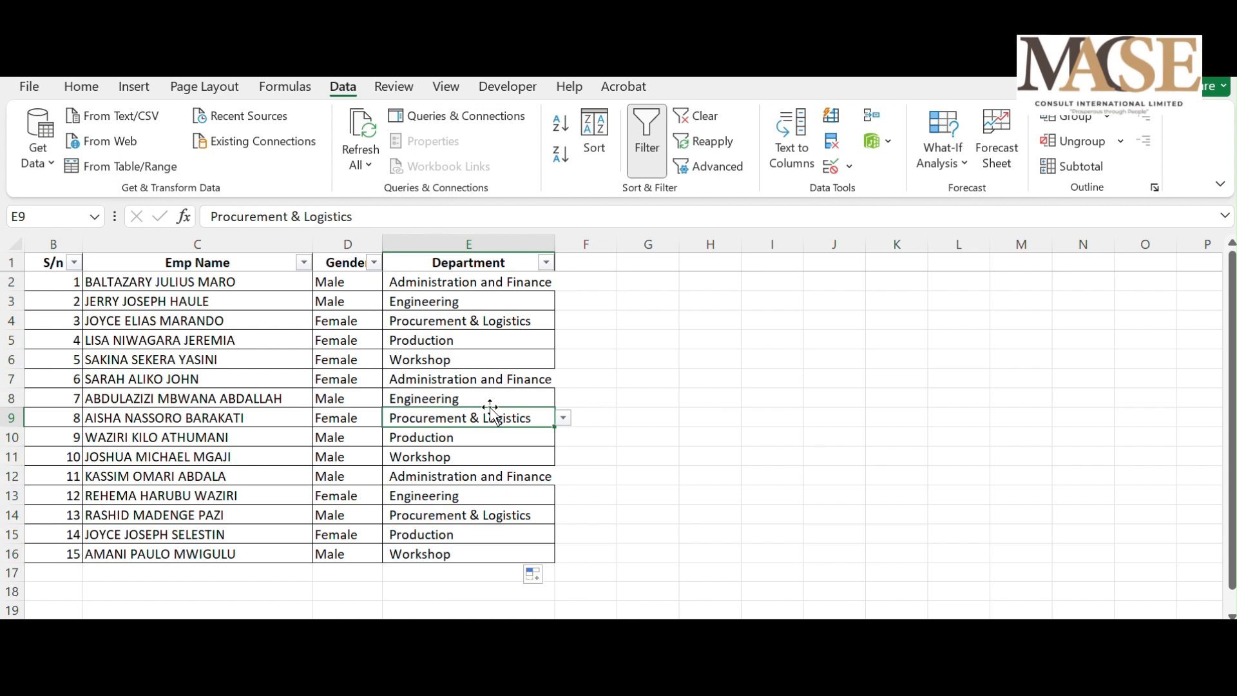
pyautogui.doubleClick(555, 244)
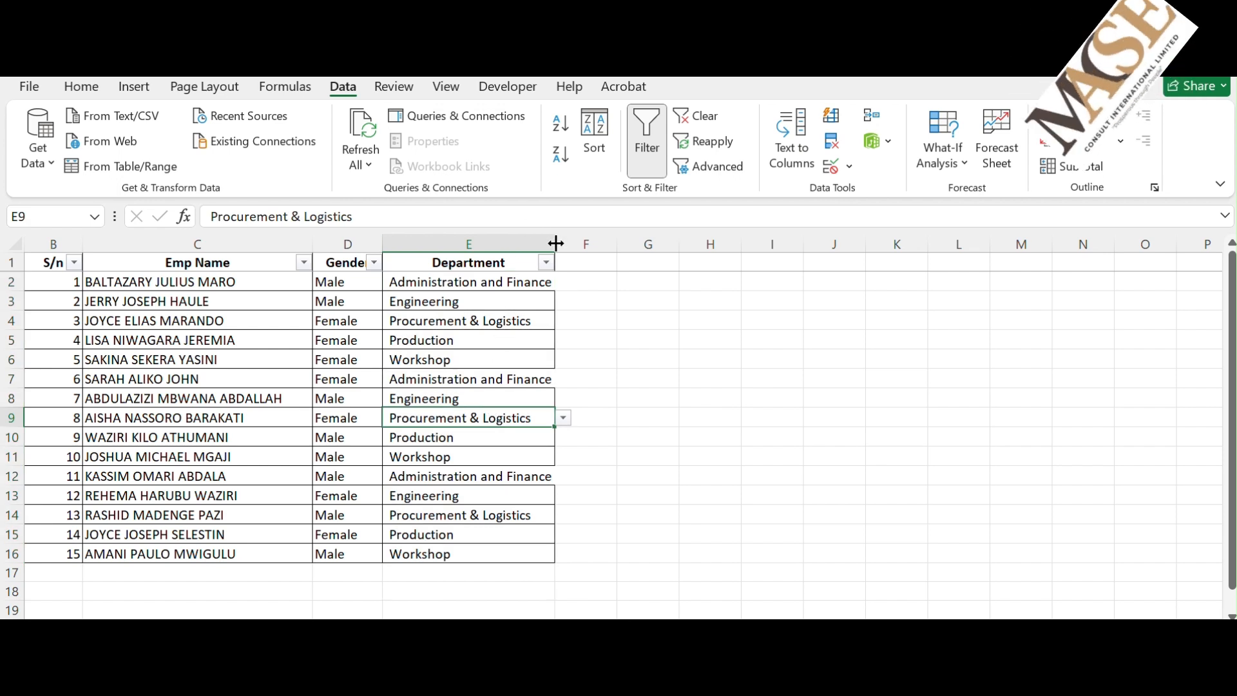
pyautogui.press('Up')
pyautogui.press('Up')
pyautogui.press('Up')
pyautogui.press('Up')
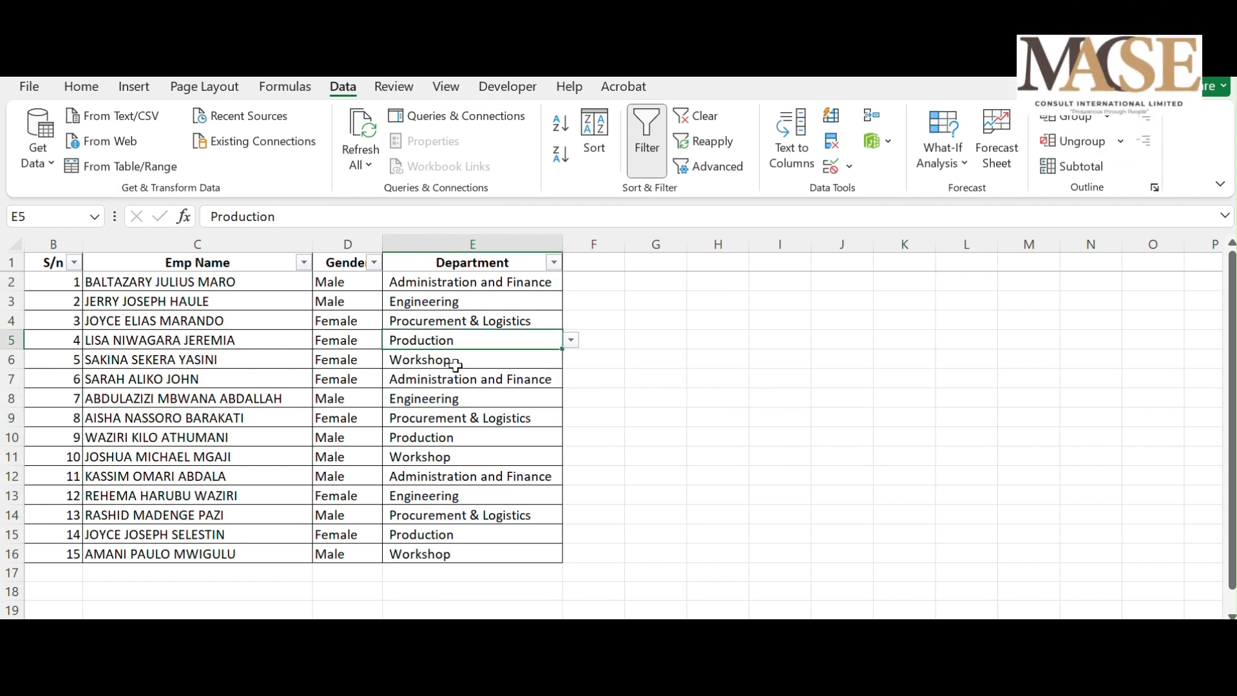
# Insert a PivotTable from the employee list range A1:E16 on the existing worksheet at cell H3
pyautogui.click(285, 365)
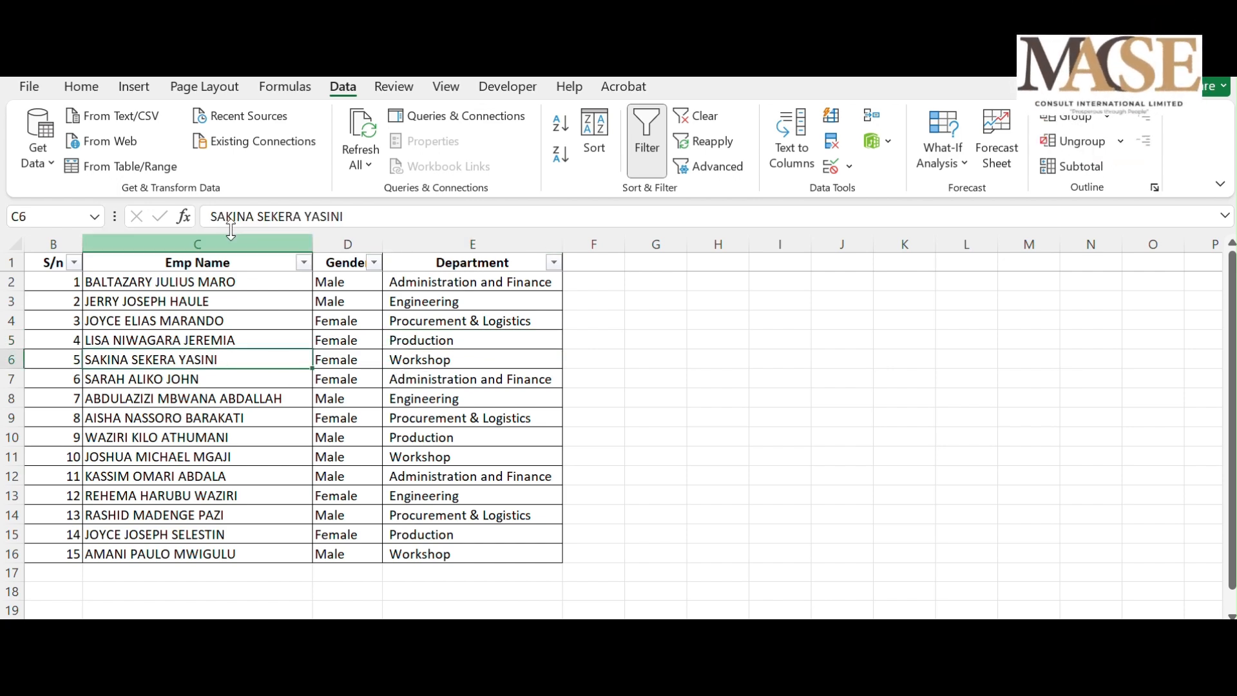
pyautogui.click(132, 87)
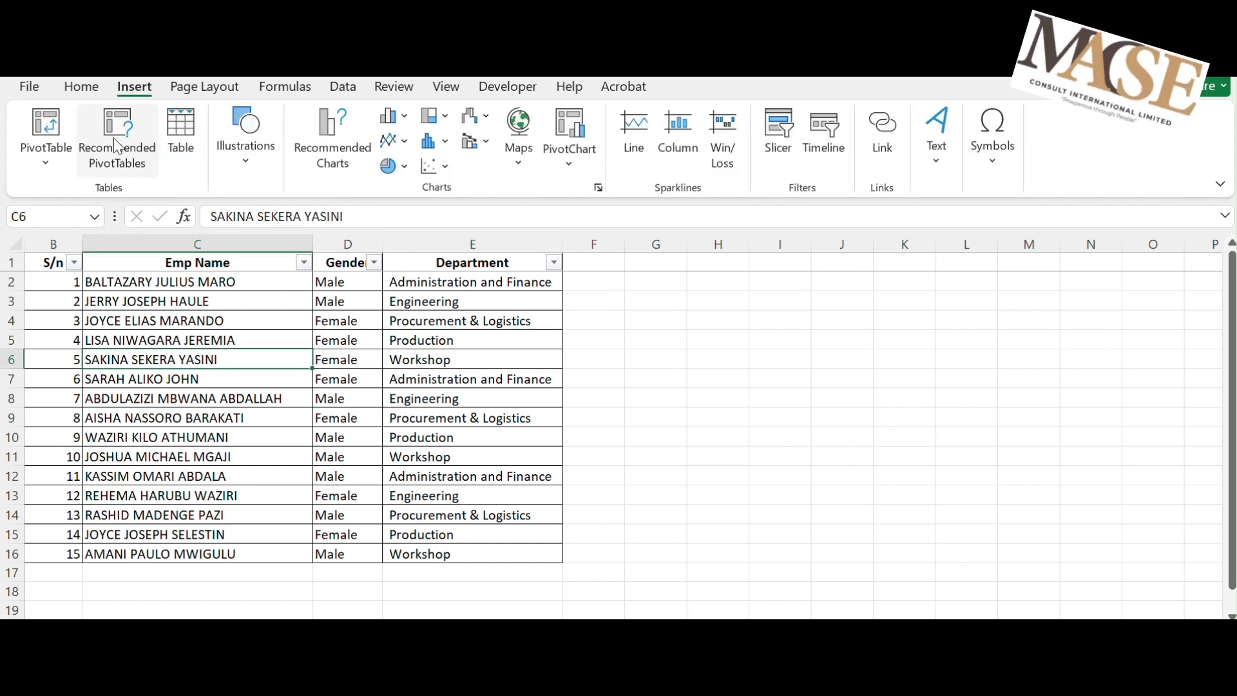
pyautogui.click(47, 133)
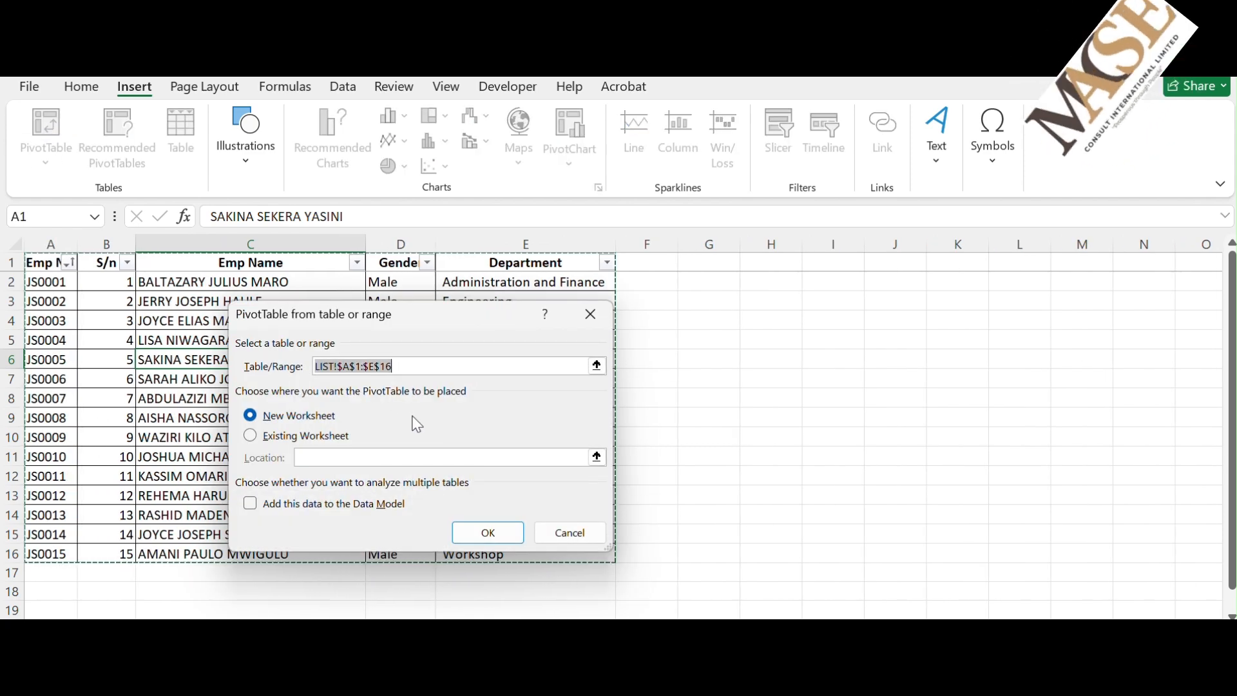
pyautogui.click(250, 435)
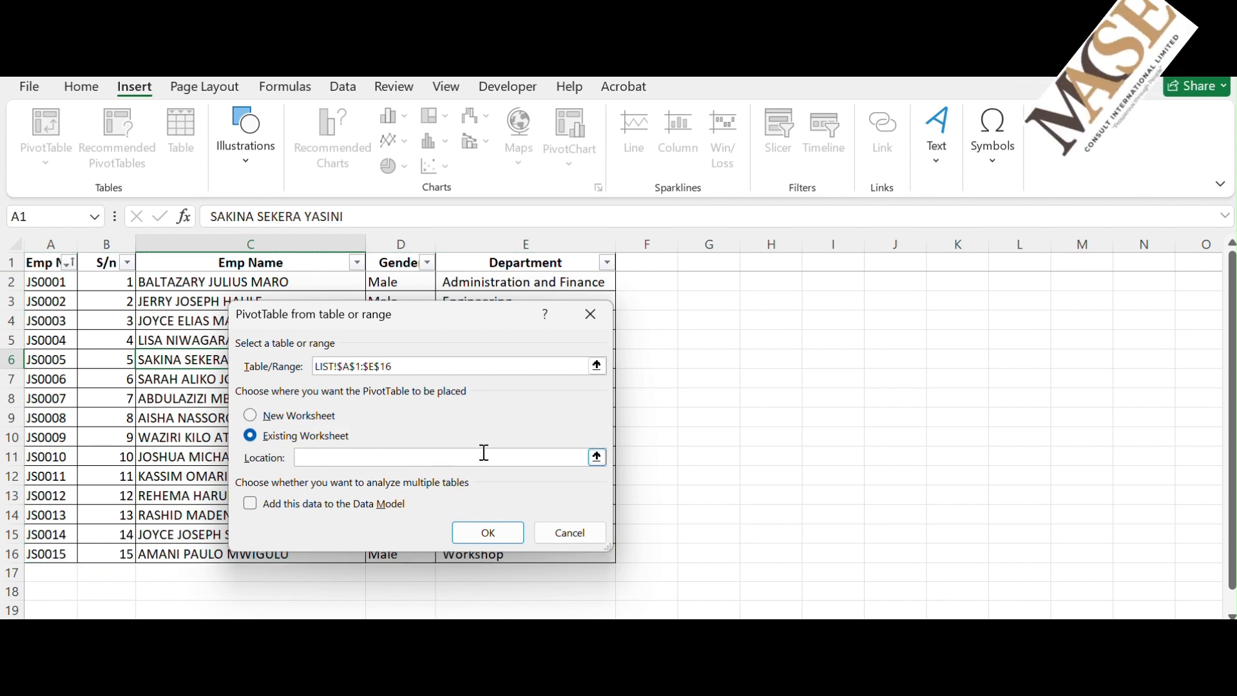
pyautogui.click(757, 302)
pyautogui.click(493, 533)
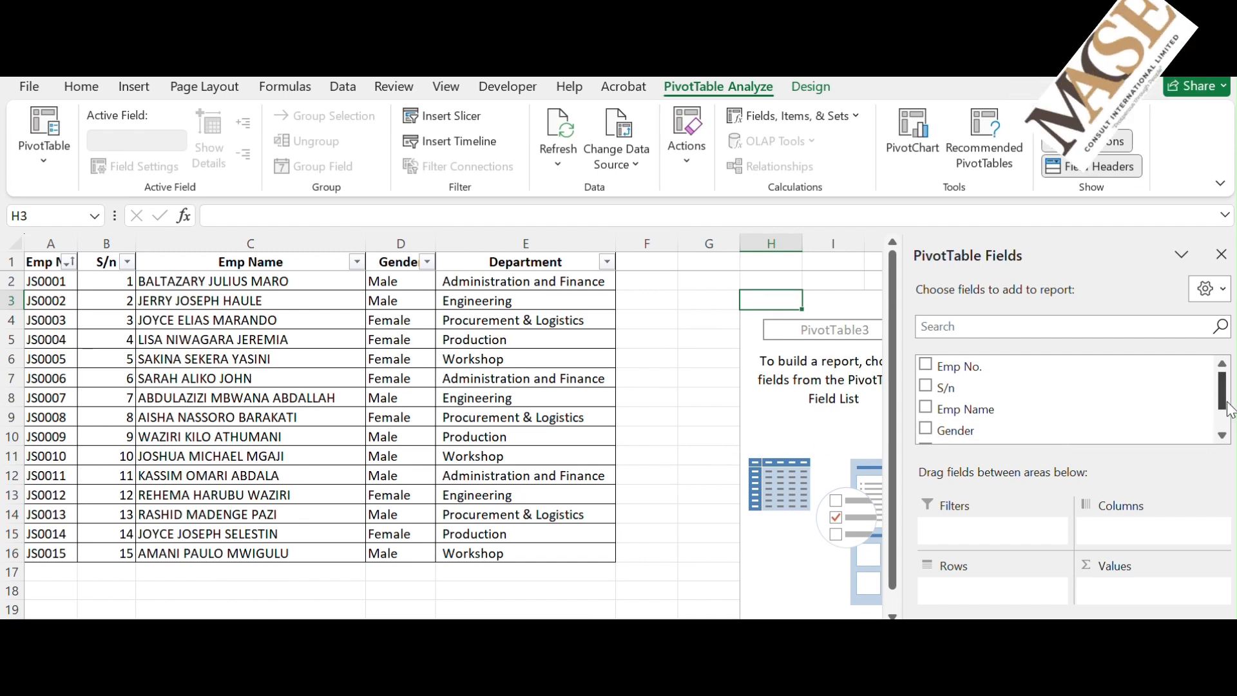
# Build the PivotTable with Gender as rows and the count of Emp Name as values
pyautogui.moveTo(939, 433); pyautogui.dragTo(965, 587)
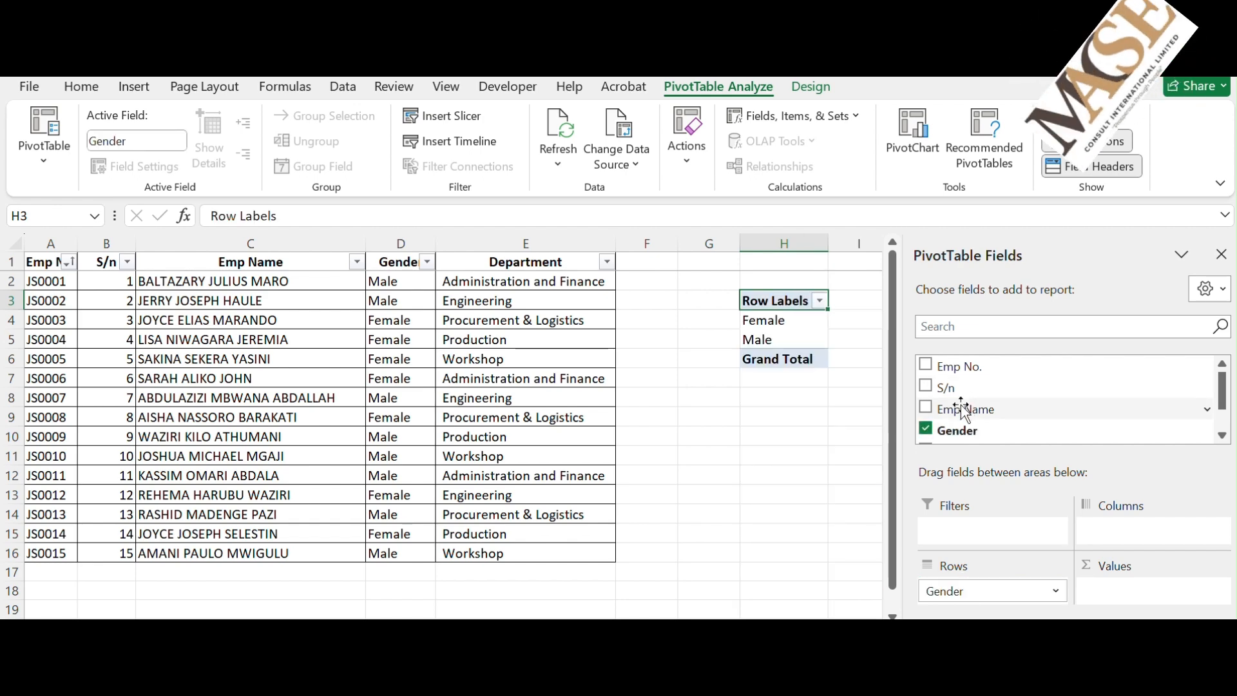
pyautogui.moveTo(966, 409); pyautogui.dragTo(1144, 579)
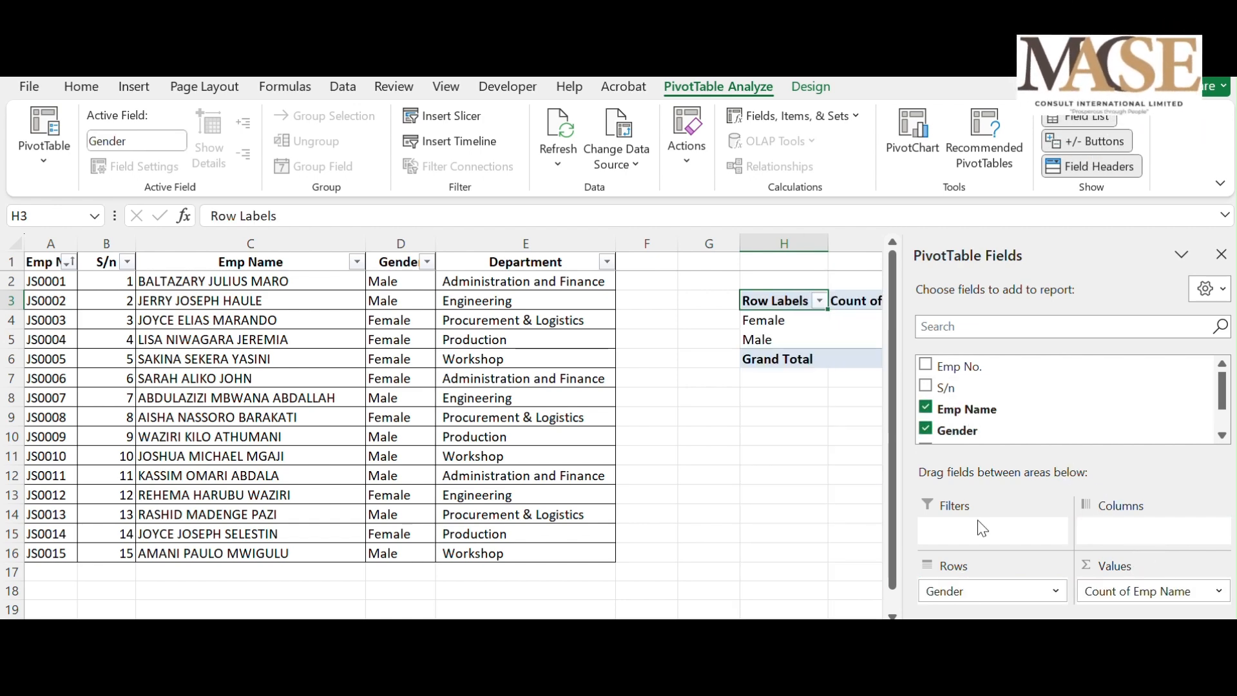
pyautogui.click(812, 436)
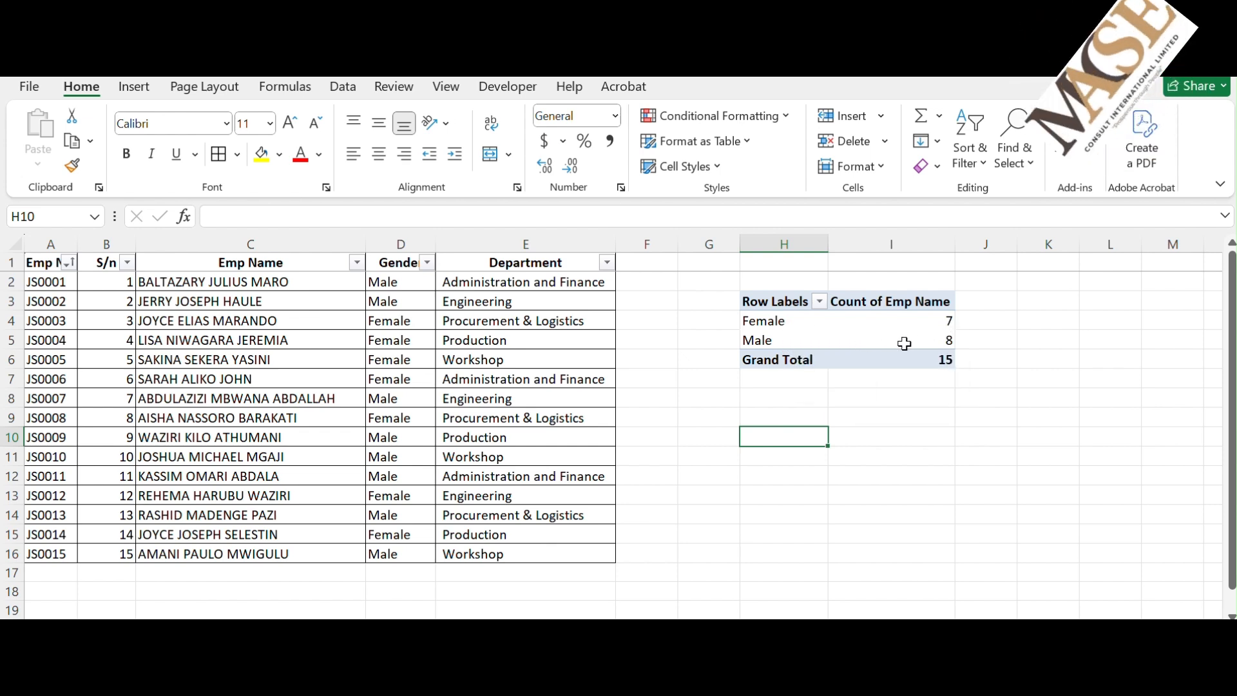
# Move Gender to the PivotTable's columns and add Department as rows
pyautogui.click(840, 322)
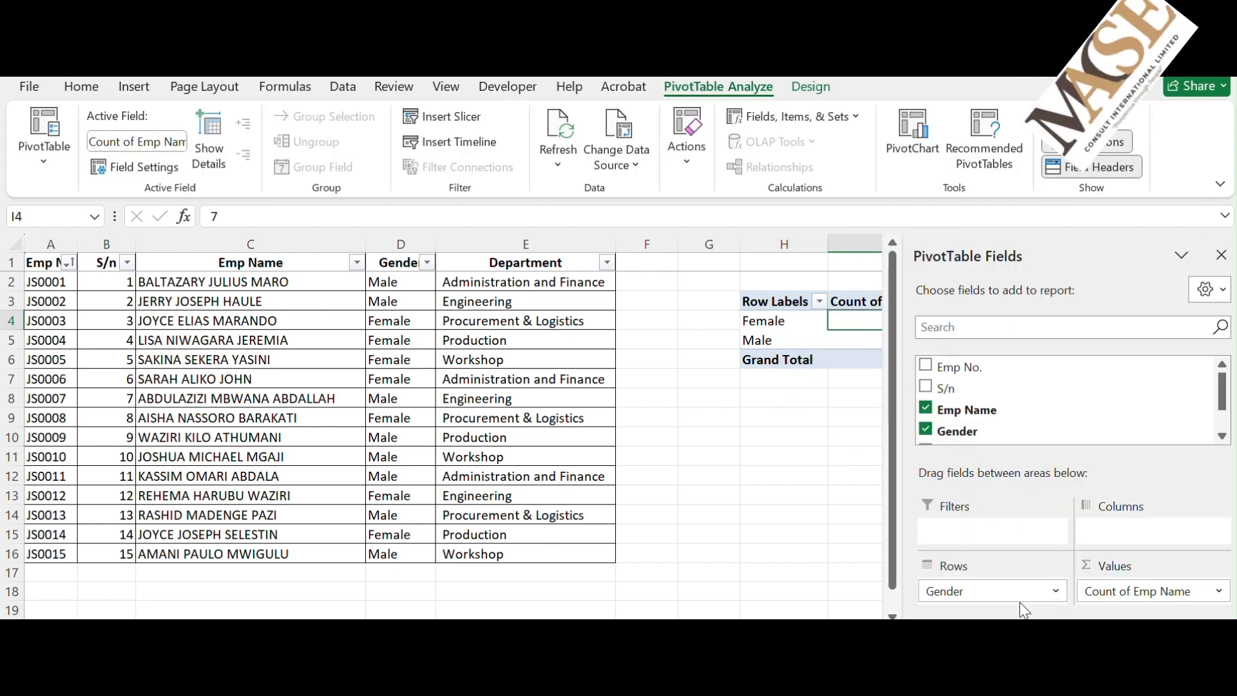
pyautogui.moveTo(1007, 589); pyautogui.dragTo(1121, 532)
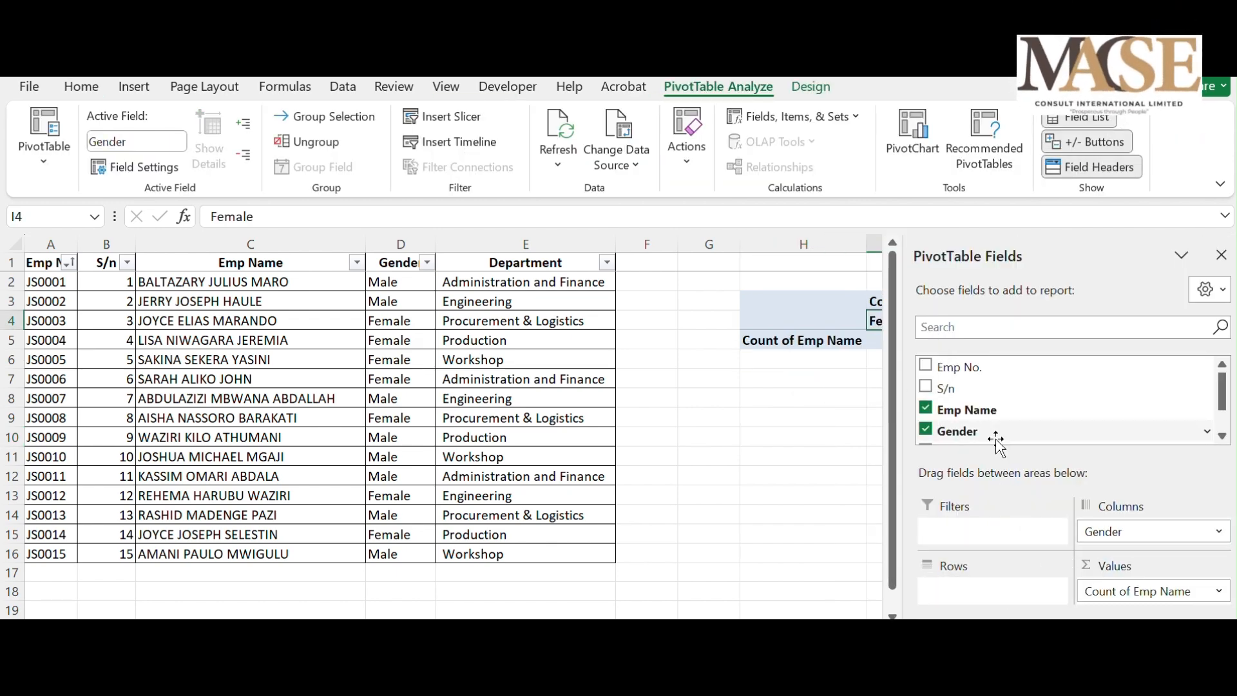
pyautogui.moveTo(1223, 408); pyautogui.dragTo(1223, 420)
pyautogui.moveTo(1027, 410); pyautogui.dragTo(996, 589)
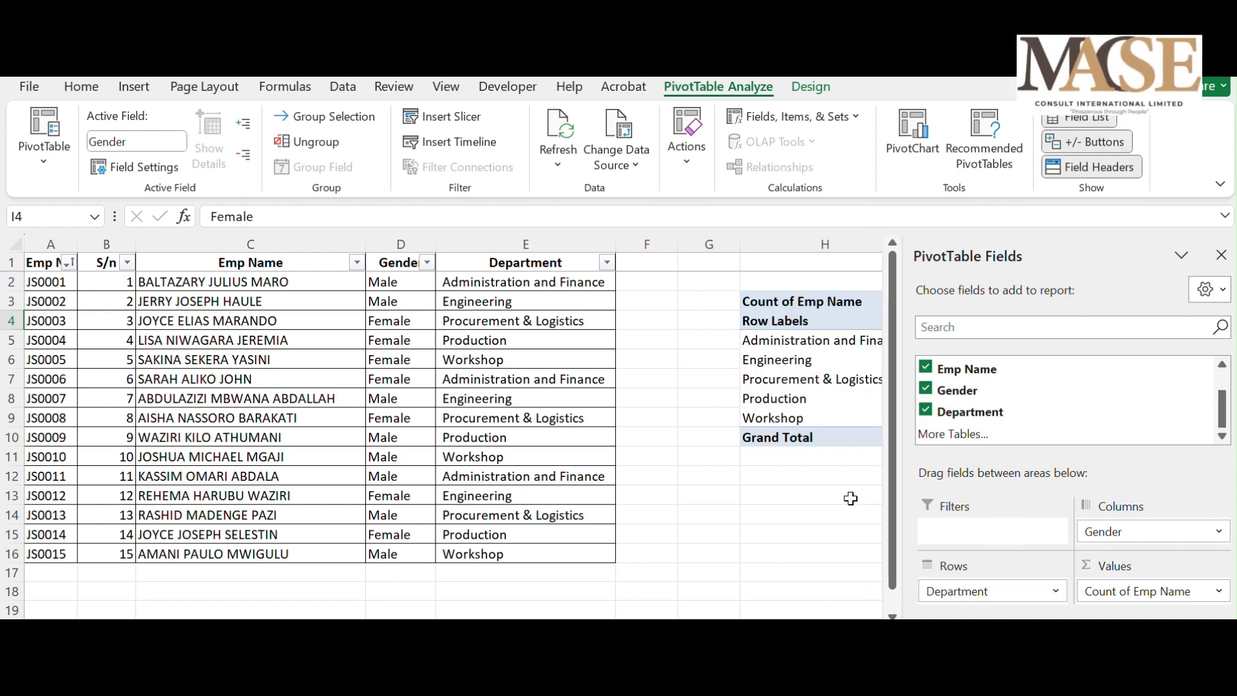
pyautogui.click(817, 496)
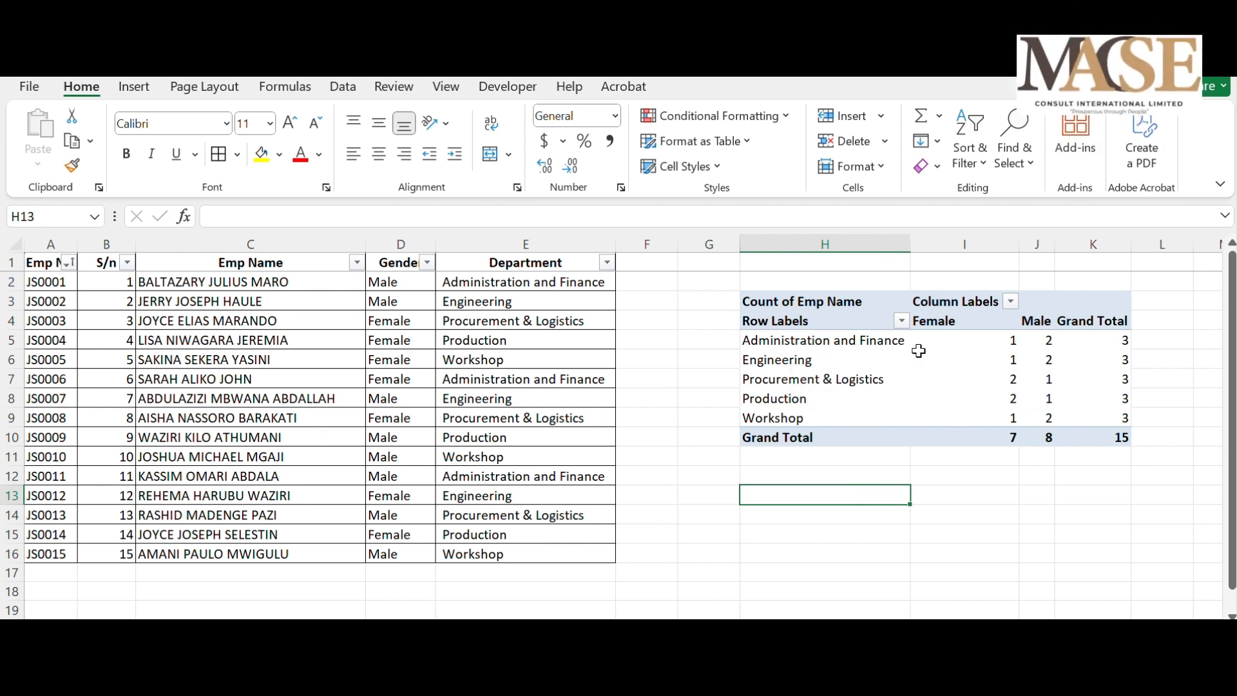
pyautogui.moveTo(961, 340)
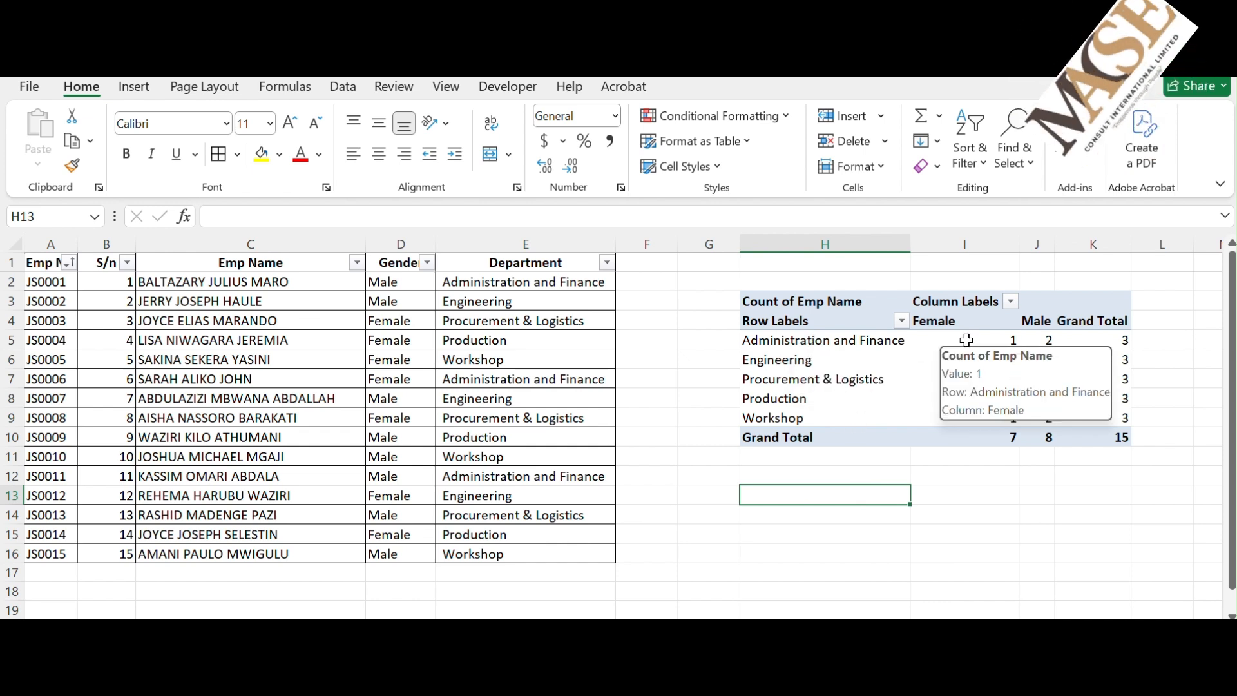